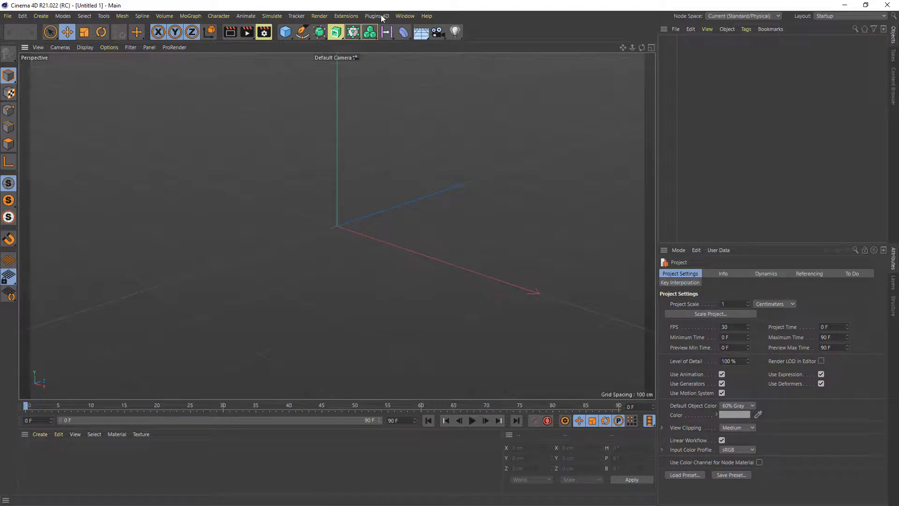
Step: Open the Creamy Strand simulation dialog from the Plugins 4D add-on
left_click(381, 15)
mouse_move(392, 72)
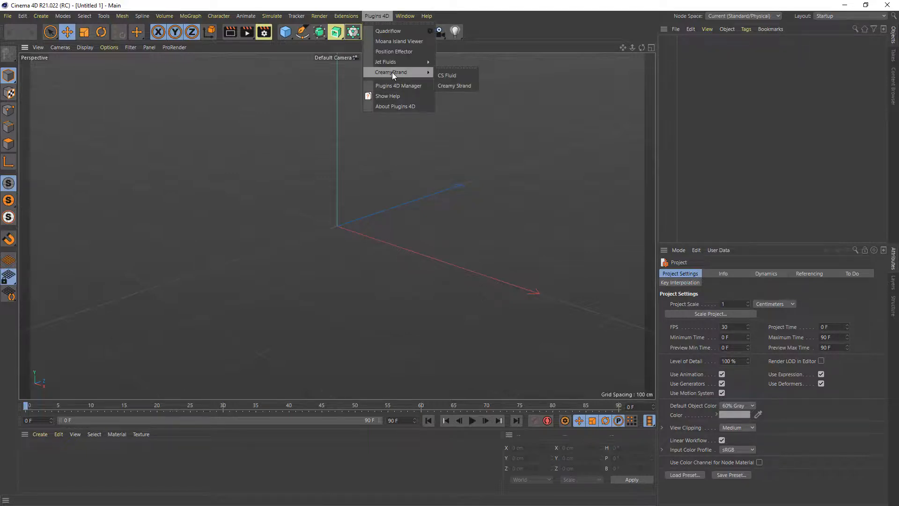
left_click(461, 86)
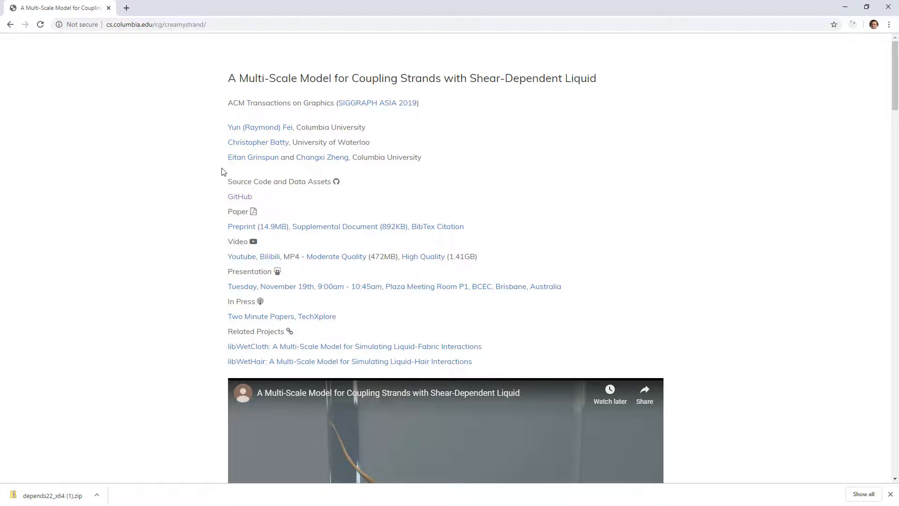
Step: Review the CreamyStrand project page at cs.columbia.edu/cg/creamystrand in the web browser and play part of its demo video
scroll(209, 130, "down", 4)
scroll(210, 132, "down", 1)
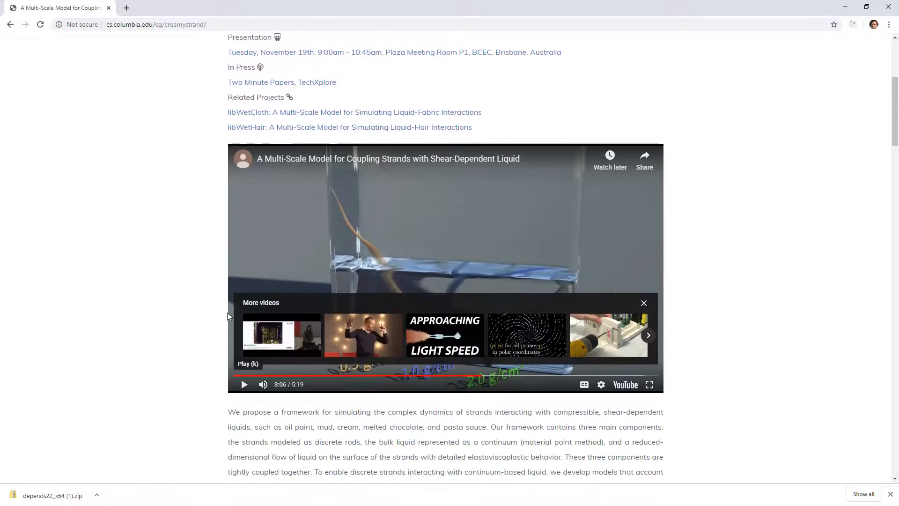
left_click(245, 385)
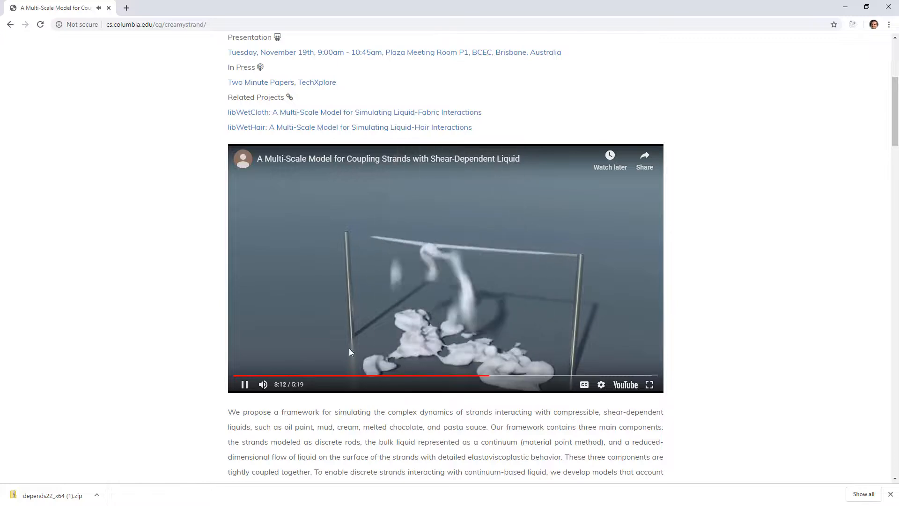
left_click(244, 385)
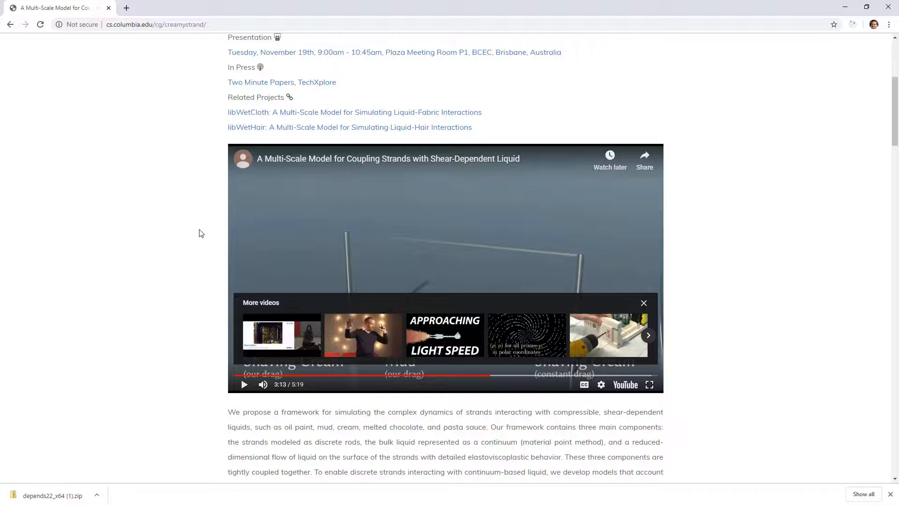
scroll(210, 236, "up", 5)
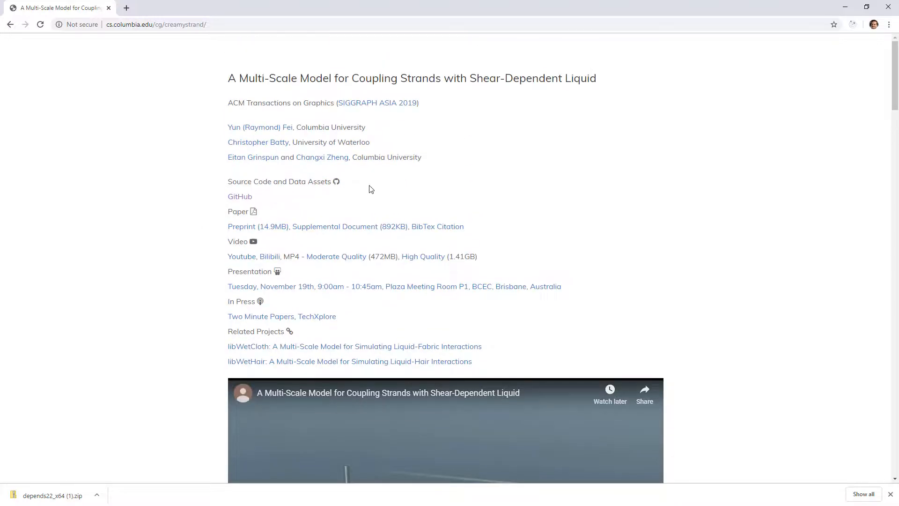
scroll(391, 225, "down", 5)
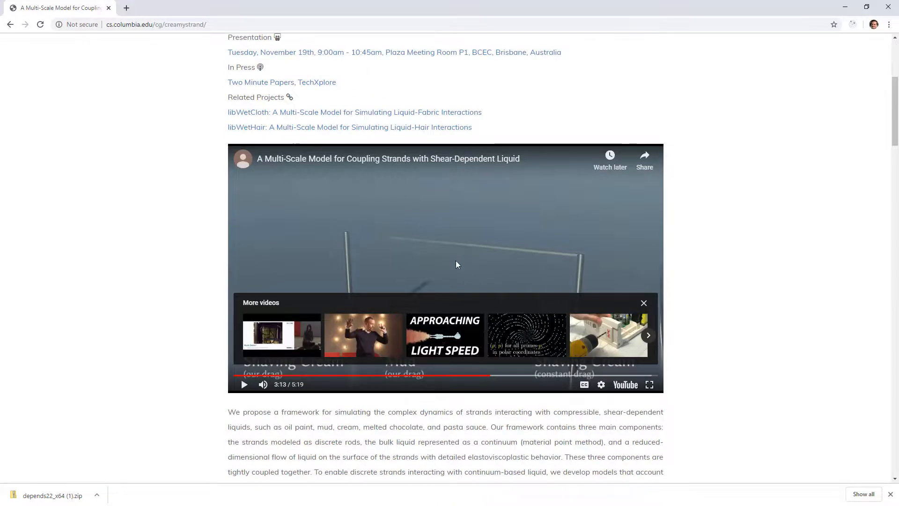
scroll(445, 228, "up", 5)
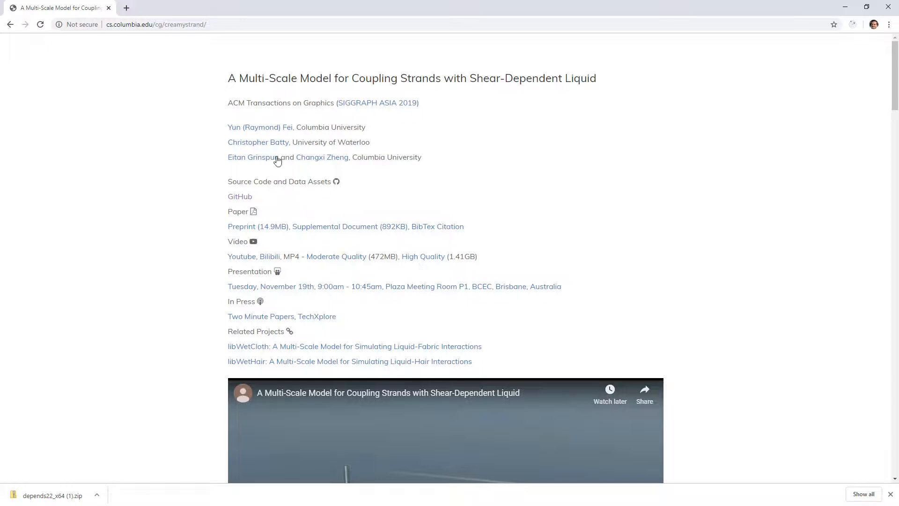
Step: Open the project's GitHub repository and examine its README and its clone and ZIP download options
left_click(240, 199)
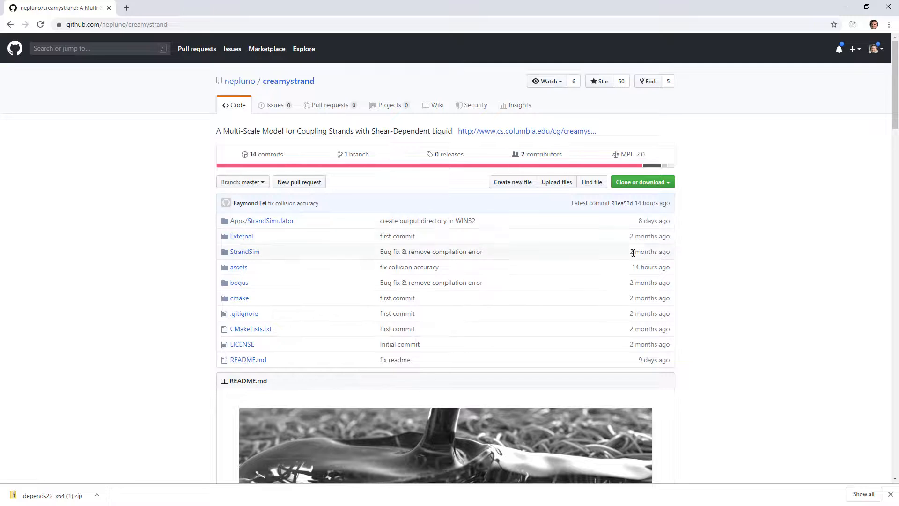
scroll(614, 225, "down", 15)
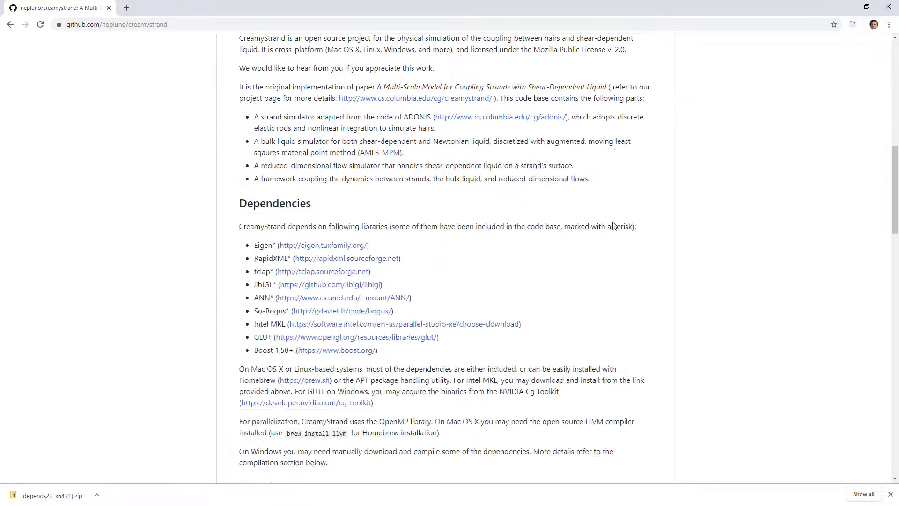
scroll(614, 225, "down", 5)
scroll(614, 225, "up", 20)
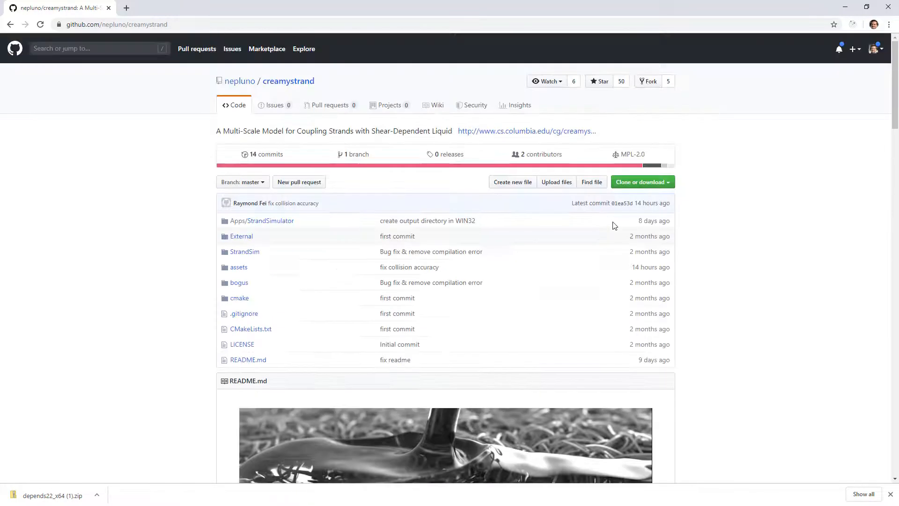
left_click(646, 183)
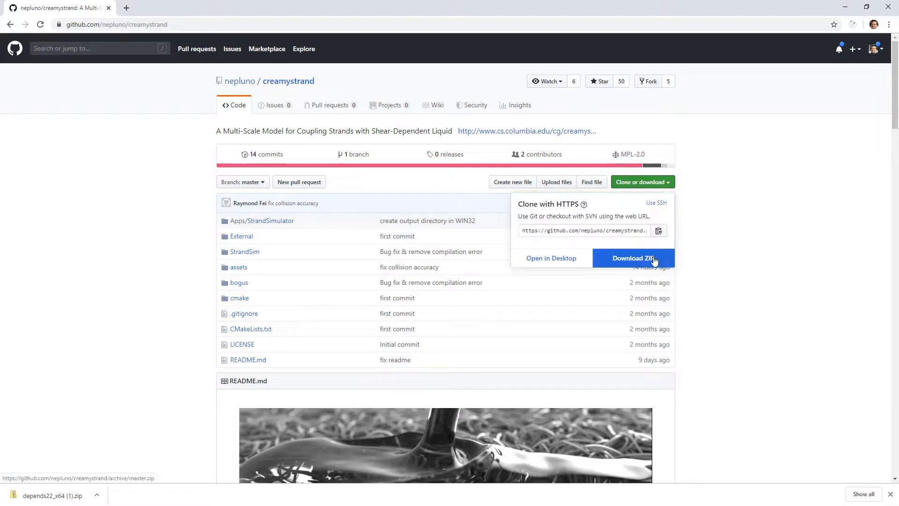
left_click(731, 242)
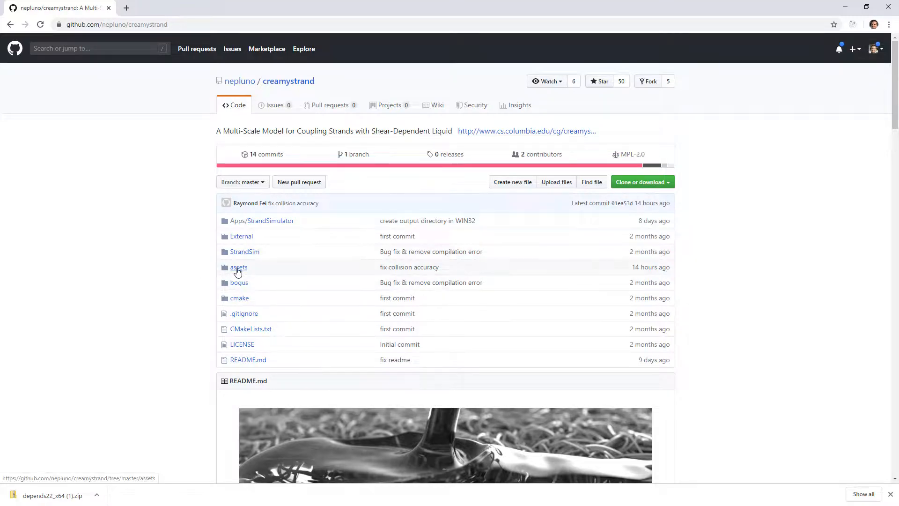
Step: Browse the repository's assets, including the unit_tests/drag and large_examples folders, and return to the main page to skim the README
left_click(238, 268)
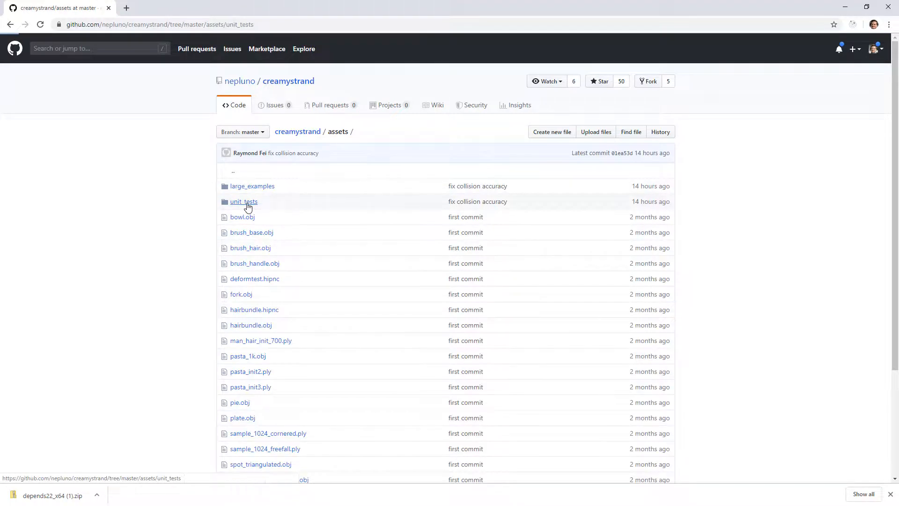
left_click(247, 205)
left_click(243, 205)
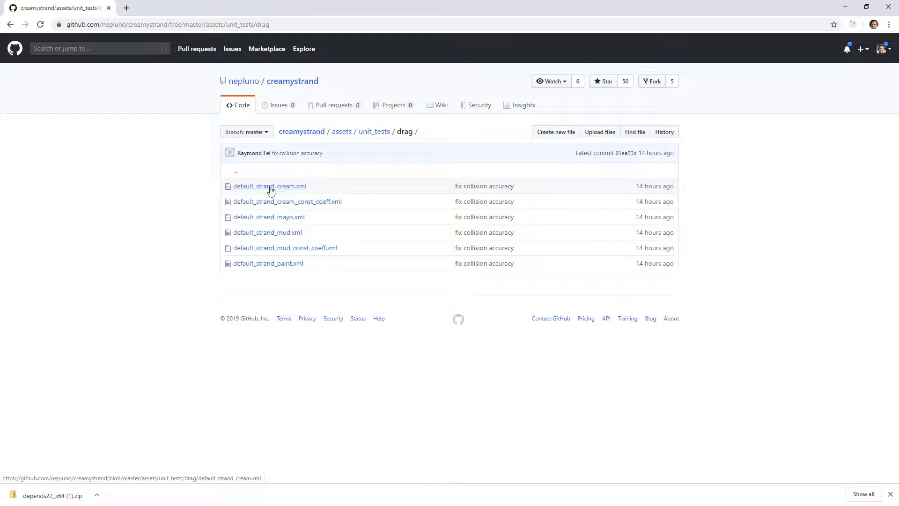
left_click(379, 132)
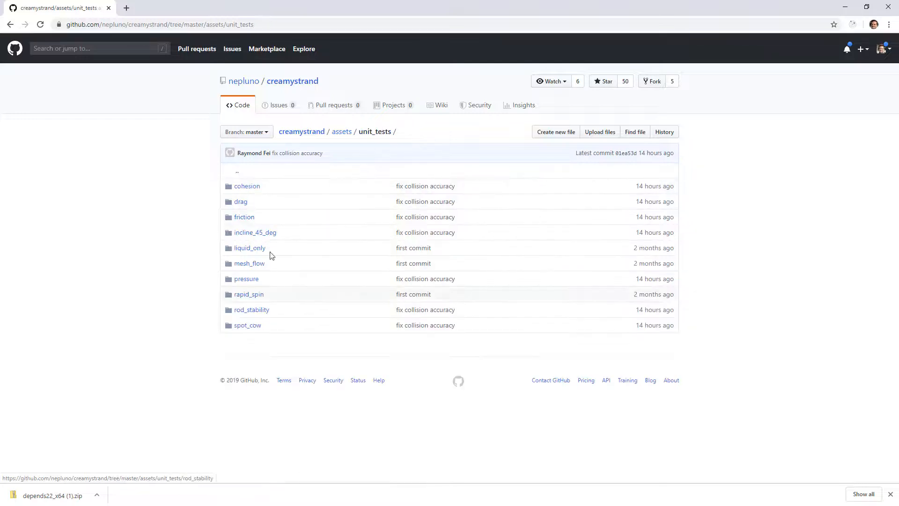
left_click(340, 134)
left_click(248, 187)
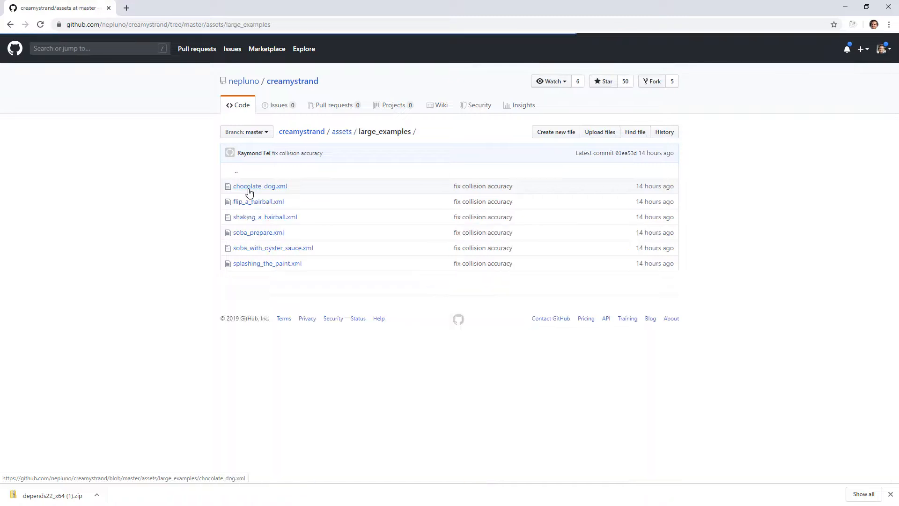
left_click(337, 136)
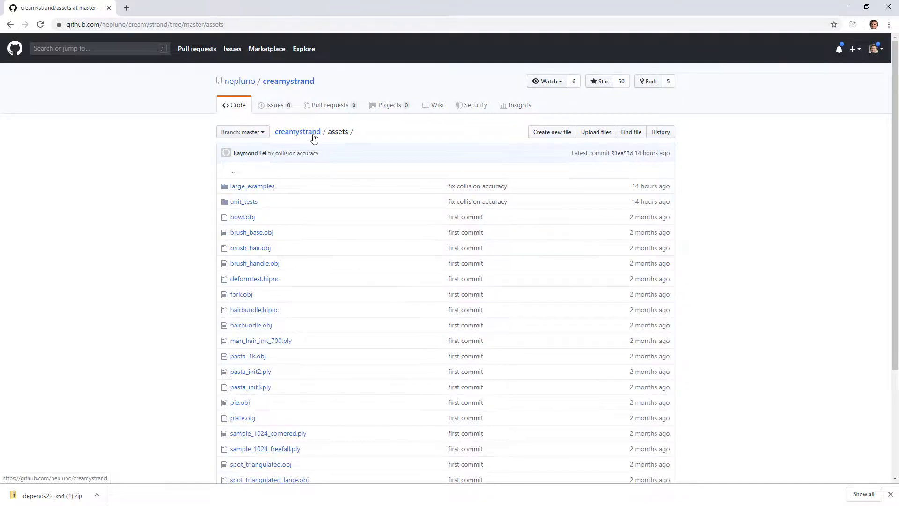
left_click(300, 132)
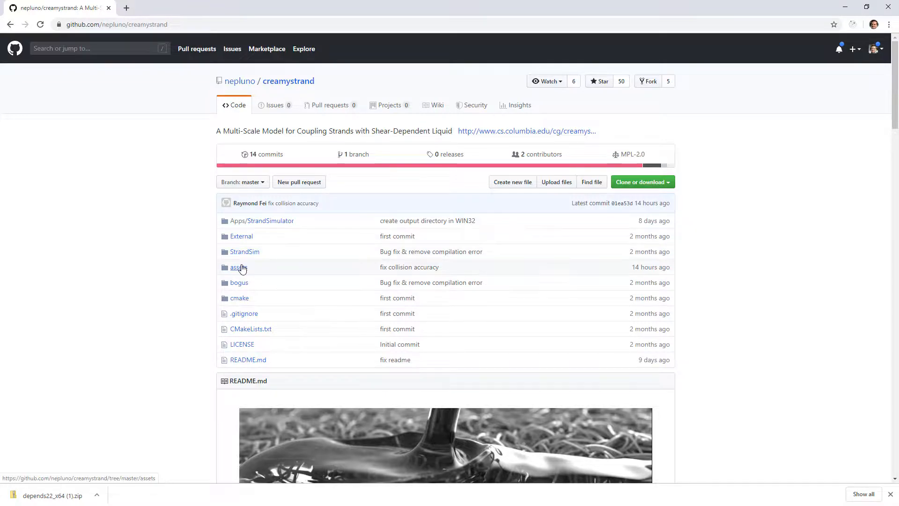
scroll(209, 257, "down", 2)
scroll(210, 257, "down", 1)
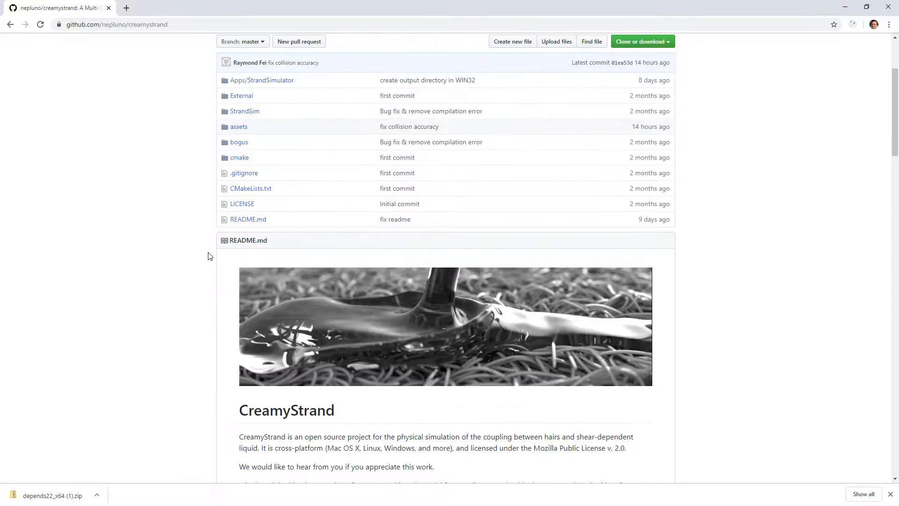
scroll(209, 256, "down", 4)
scroll(210, 256, "up", 6)
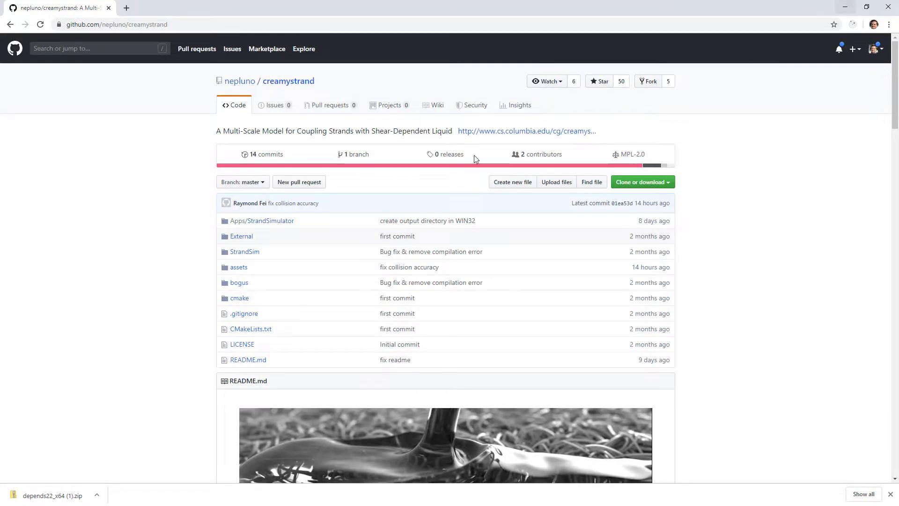
Step: Return to Cinema 4D and run the Creamy Strand simulation with default_strand_cream.xml from unit_tests/drag, outputting to d:\temp\demo
left_click(846, 9)
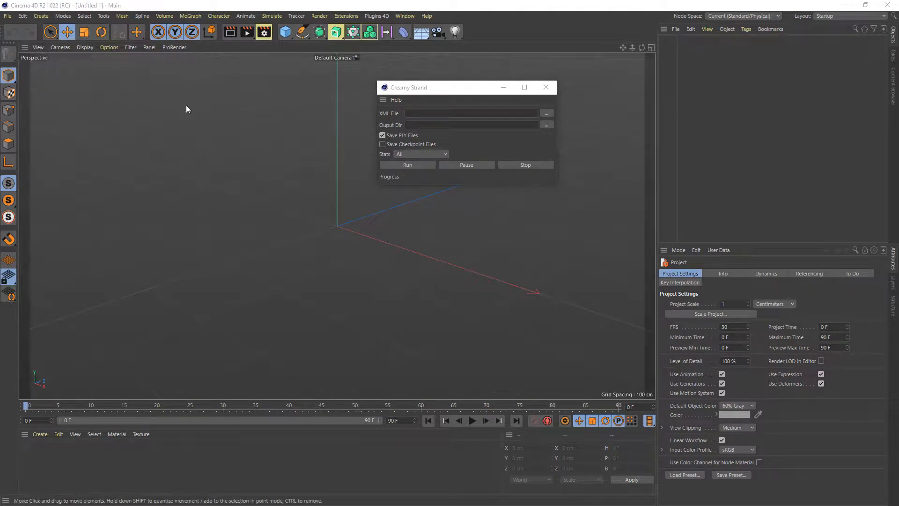
left_click(548, 114)
left_click(430, 160)
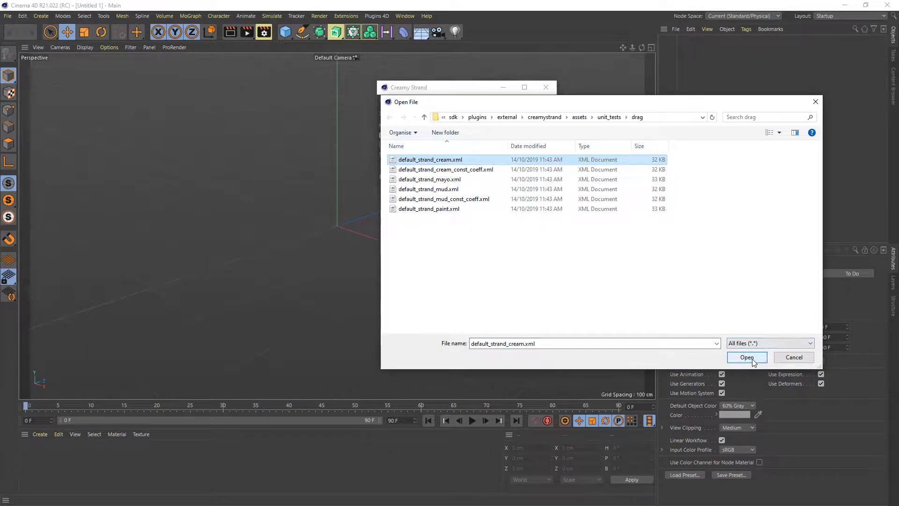
left_click(752, 359)
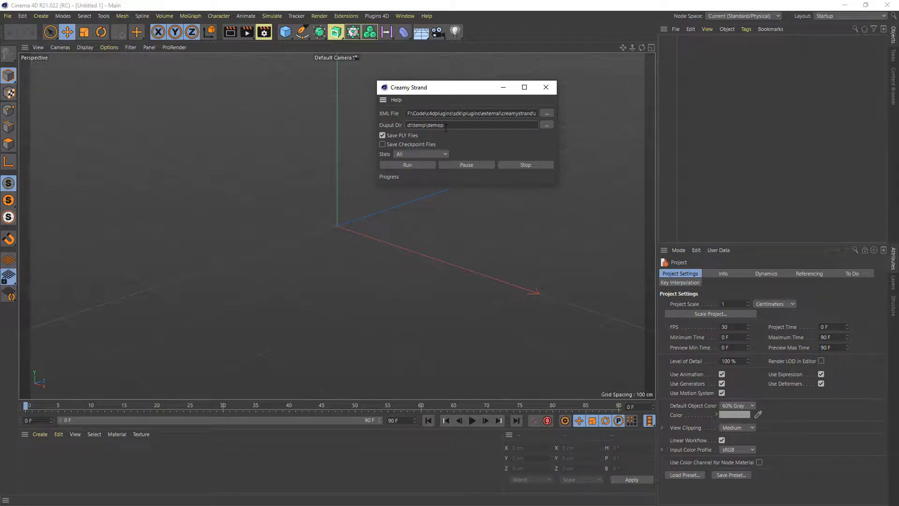
left_click(420, 163)
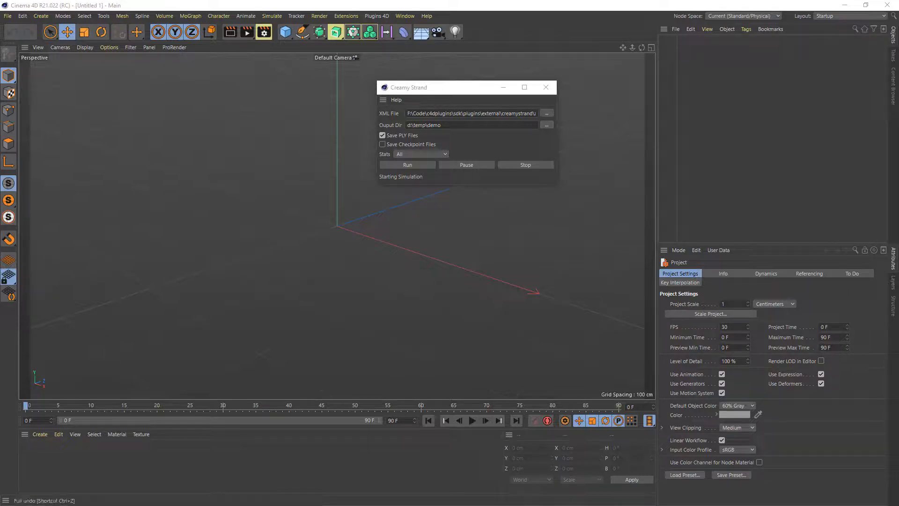
Step: Switch to File Explorer, widen the name column in D:\temp\demo and open the simulation's default_strand_cream output folder
left_click_drag(0, 169, 536, 49)
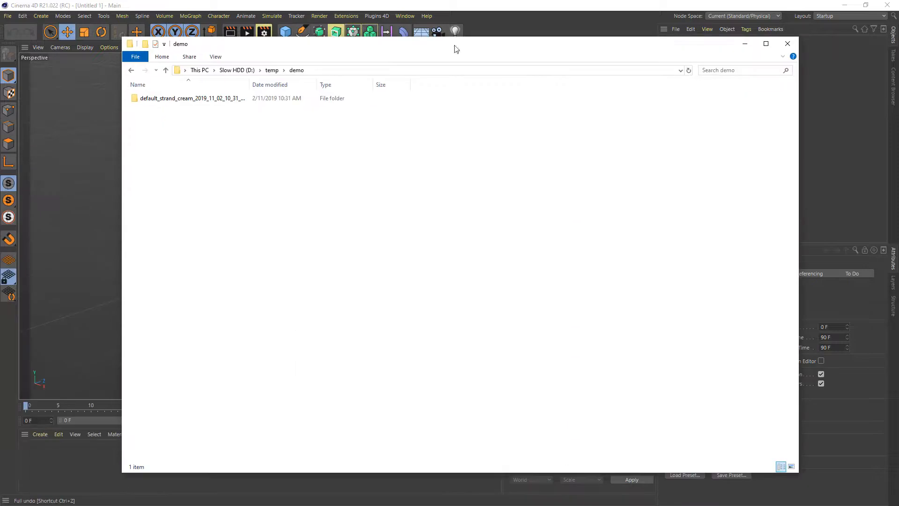
double_click(249, 85)
left_click_drag(277, 85, 283, 86)
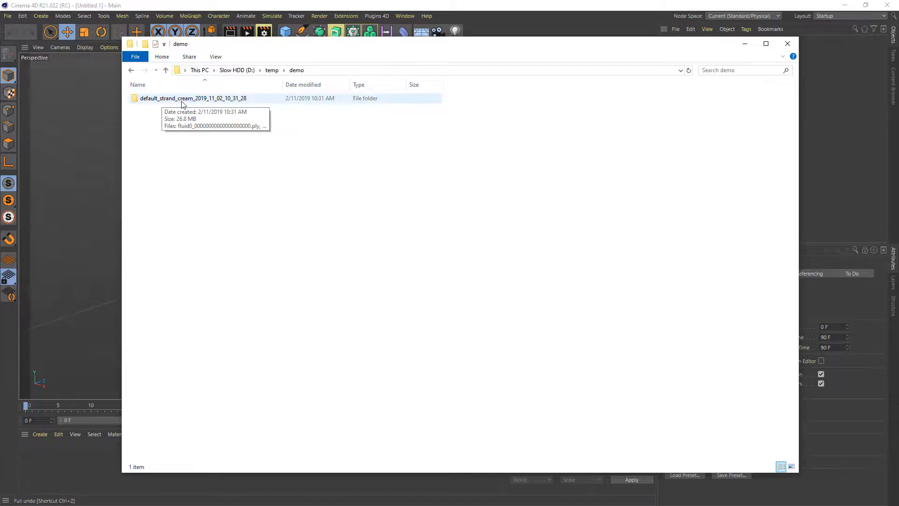
double_click(143, 103)
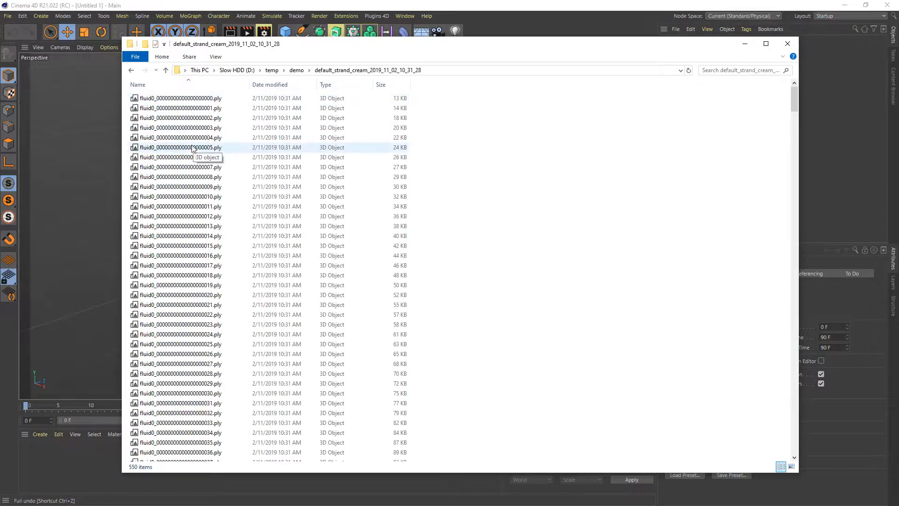
Step: Look through the fluid, mesh and rods PLY files in the output folder and return to the start of the list
scroll(193, 149, "down", 20)
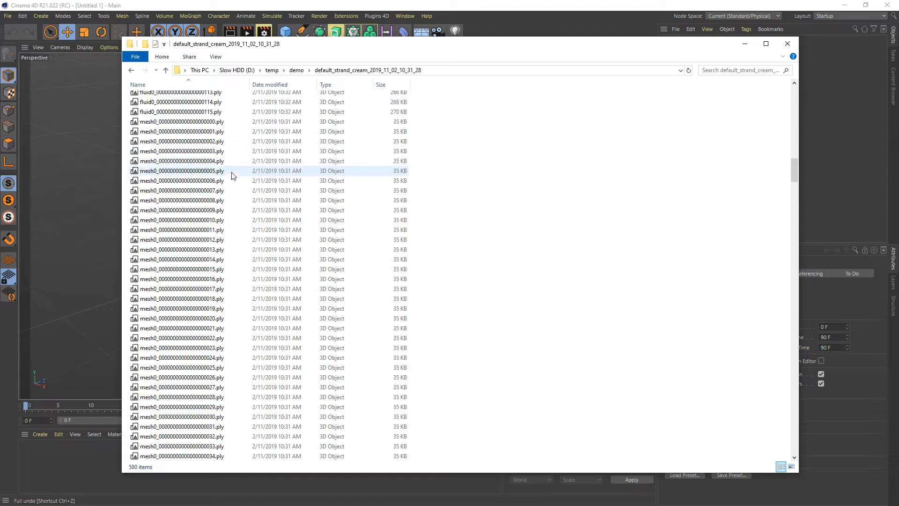
left_click(795, 220)
left_click_drag(795, 221, 804, 451)
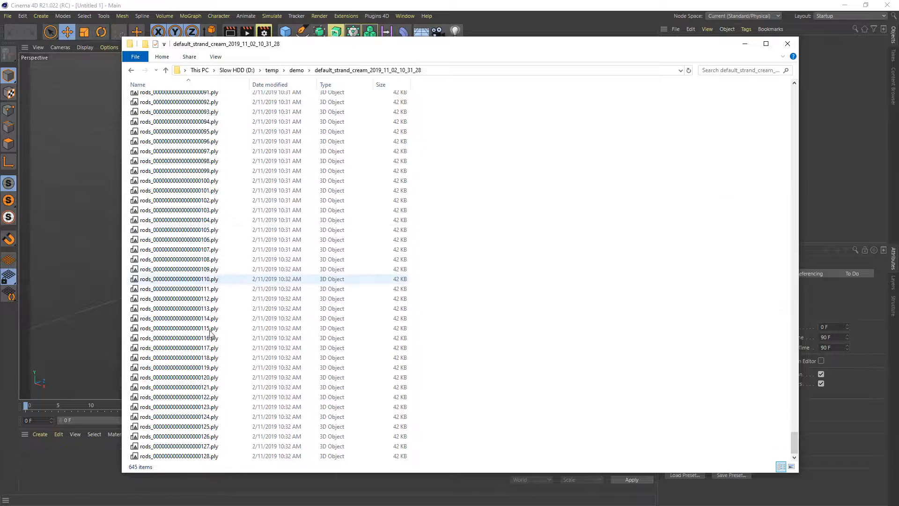
scroll(182, 257, "up", 11)
scroll(190, 256, "up", 20)
left_click_drag(794, 389, 796, 85)
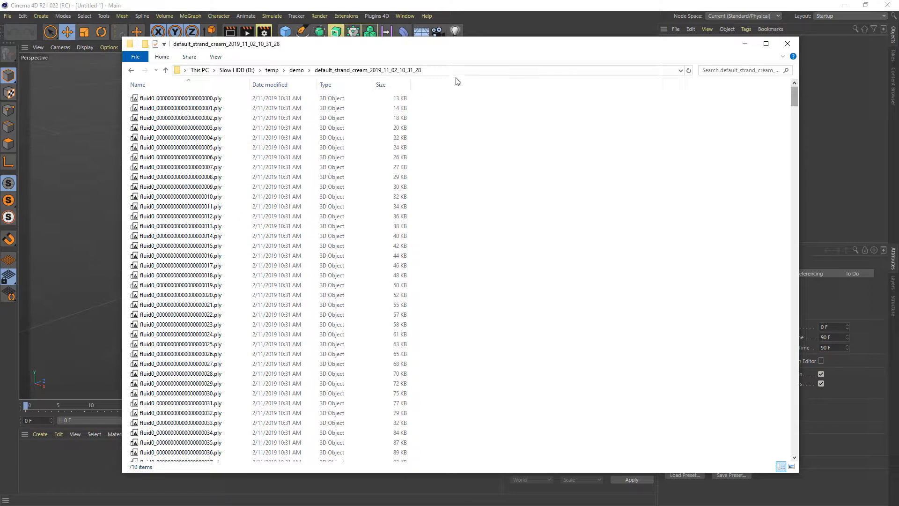
left_click_drag(546, 36, 519, 37)
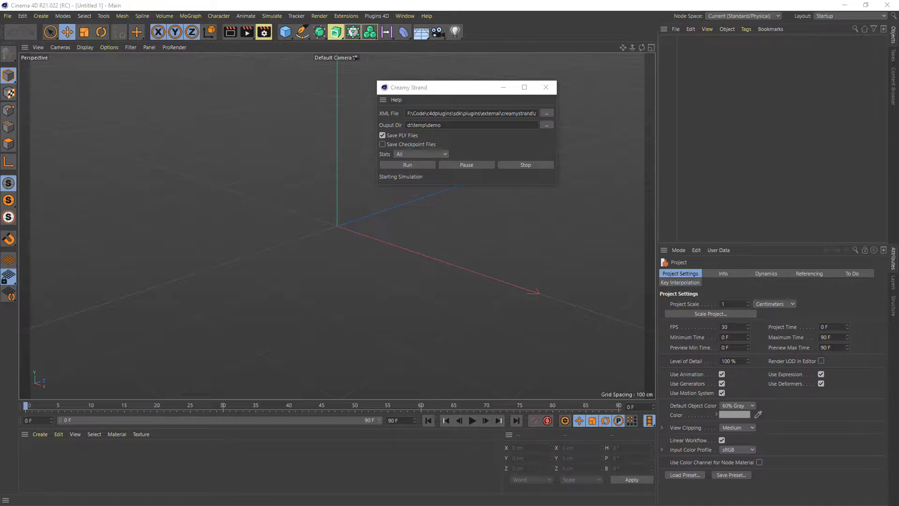
Step: Check the CPU utilisation in Task Manager while the simulation runs, close it and go back to the output folder
key("ctrl+shift+Escape")
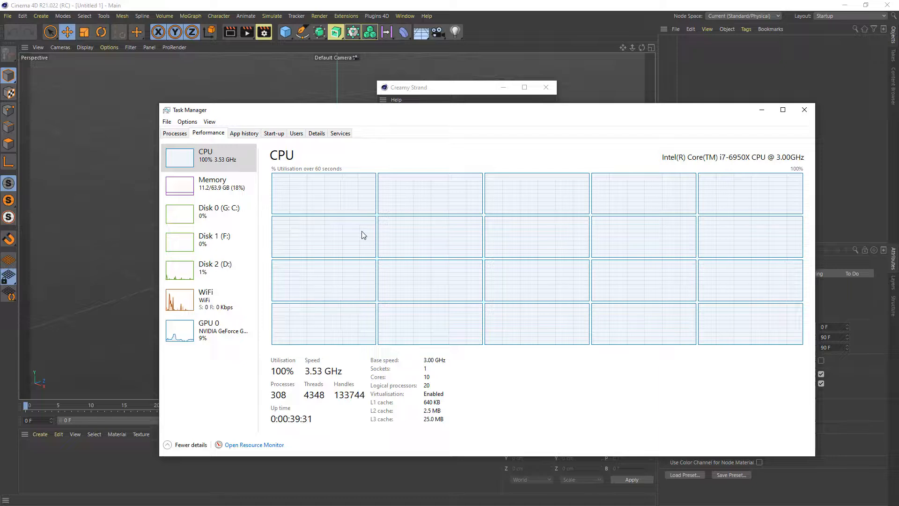
left_click_drag(534, 116, 526, 132)
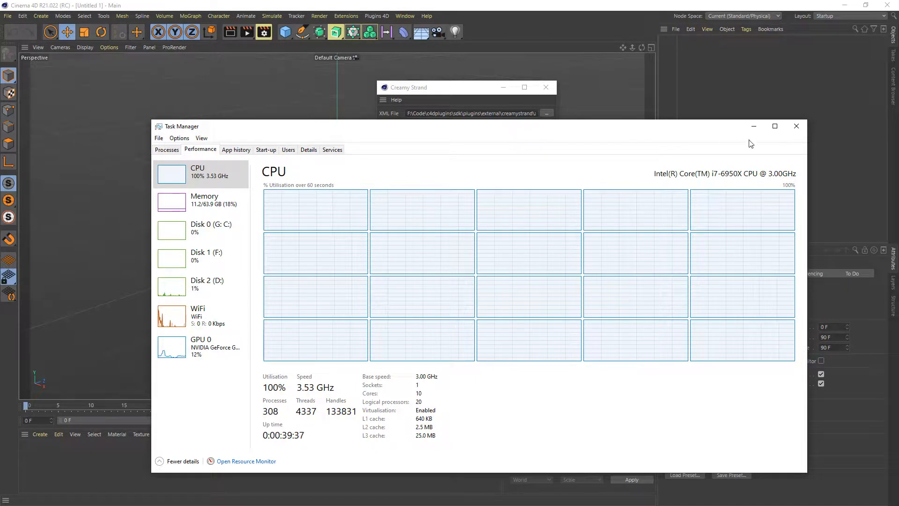
left_click(797, 126)
left_click_drag(444, 91, 411, 92)
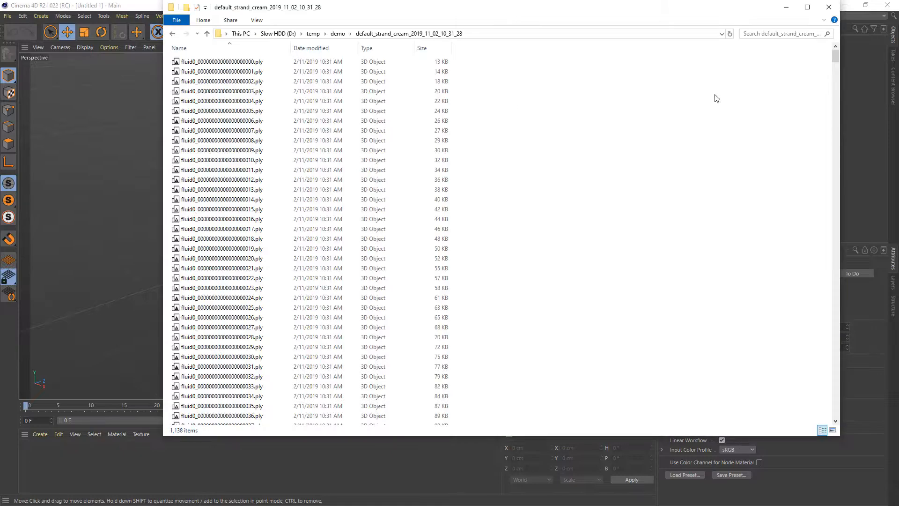
Step: Look through the output folder down to the most recent rods PLY files
left_click_drag(836, 59, 841, 428)
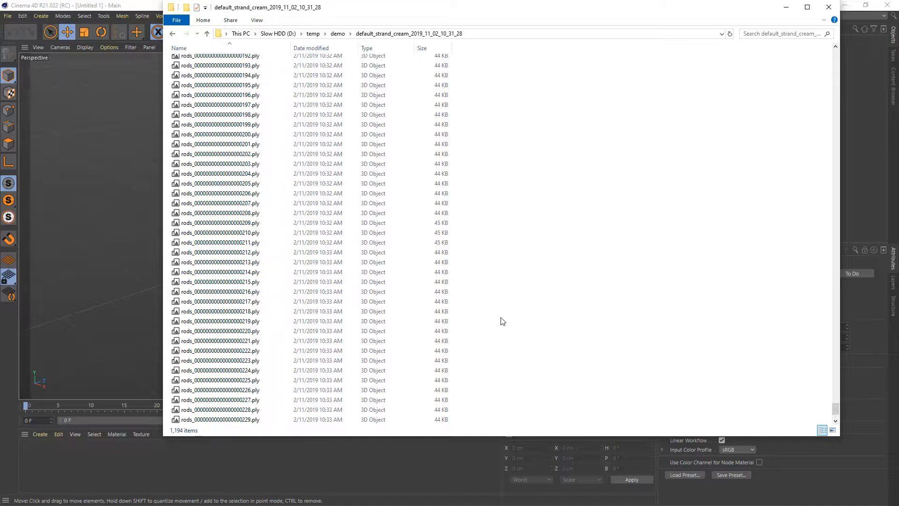
scroll(837, 395, "down", 5)
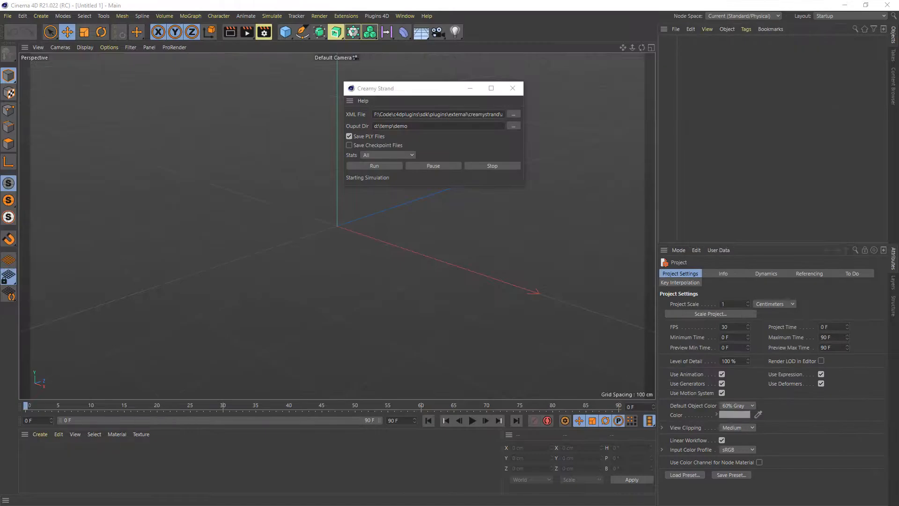
Step: Switch back to Cinema 4D, stop the running simulation and close the Creamy Strand dialog
left_click(504, 166)
left_click_drag(411, 80, 462, 83)
left_click(564, 89)
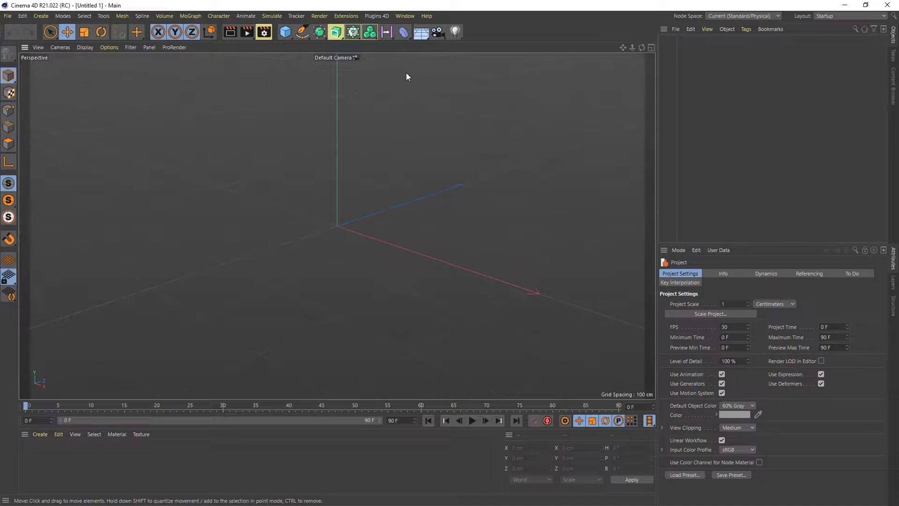
Step: Add a CS Fluid object from the CreamyStrand plugin to the scene
left_click(376, 18)
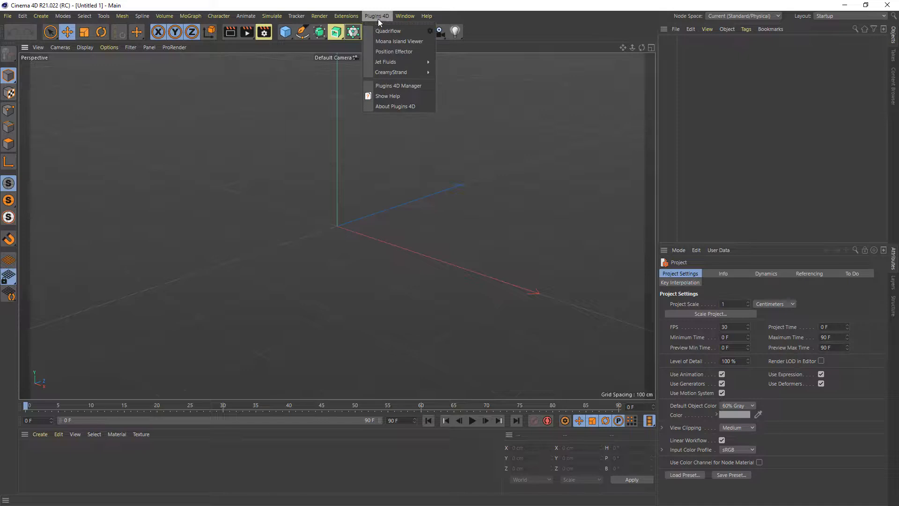
mouse_move(406, 74)
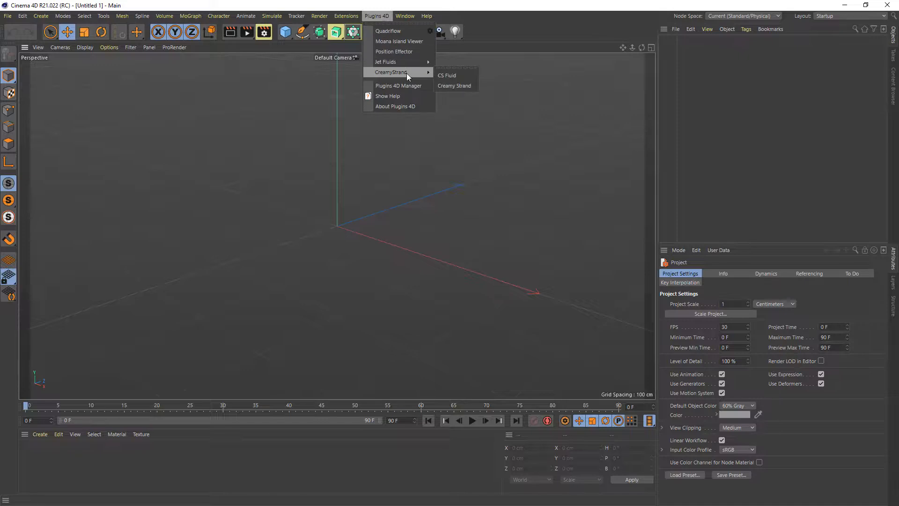
left_click(457, 78)
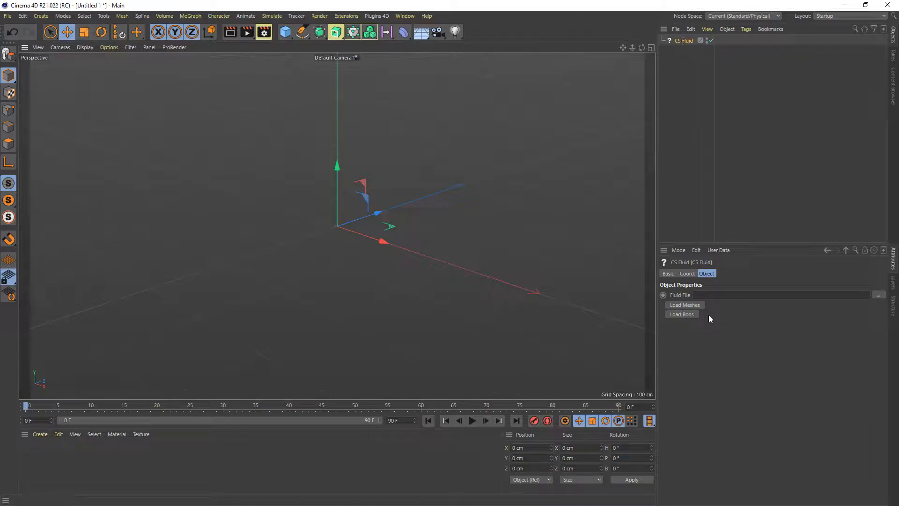
Step: Set the CS Fluid object's fluid file to the fluid0 PLY file numbered 1 in the default_strand_cream output folder
left_click(724, 296)
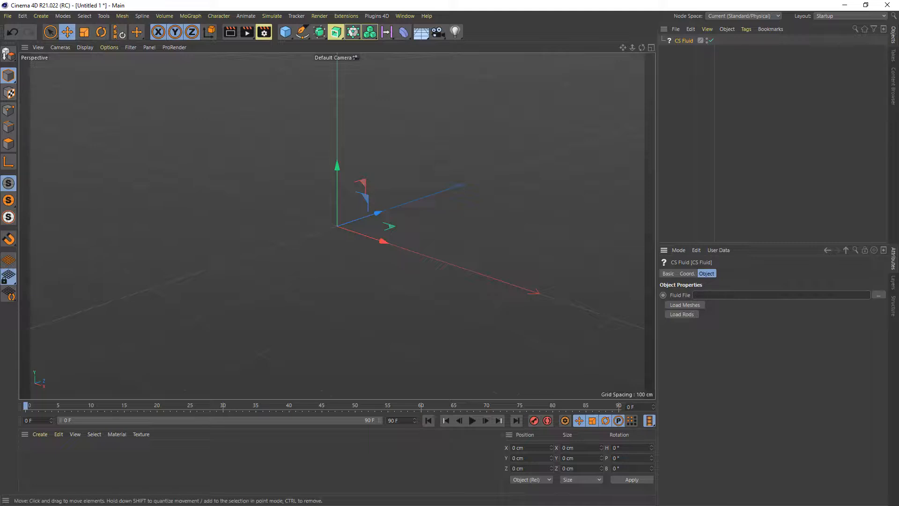
left_click_drag(346, 4, 501, 41)
left_click_drag(731, 439, 719, 82)
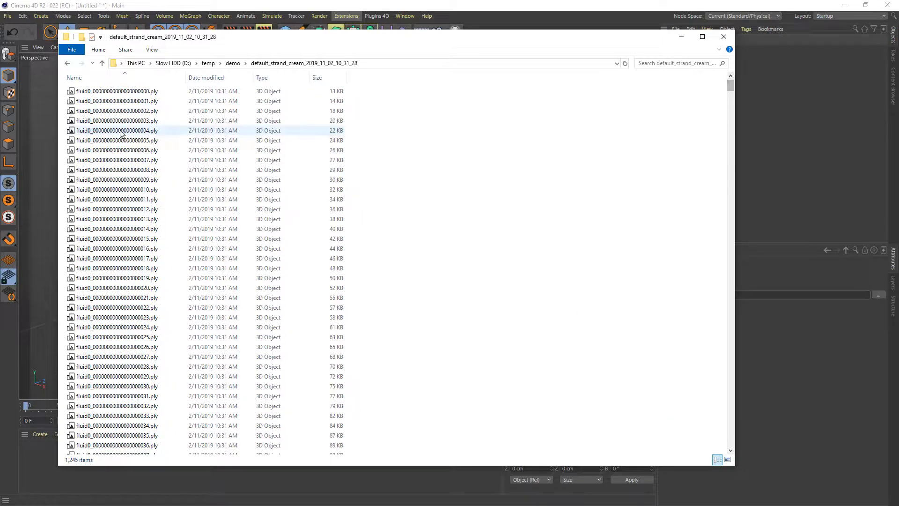
left_click(878, 296)
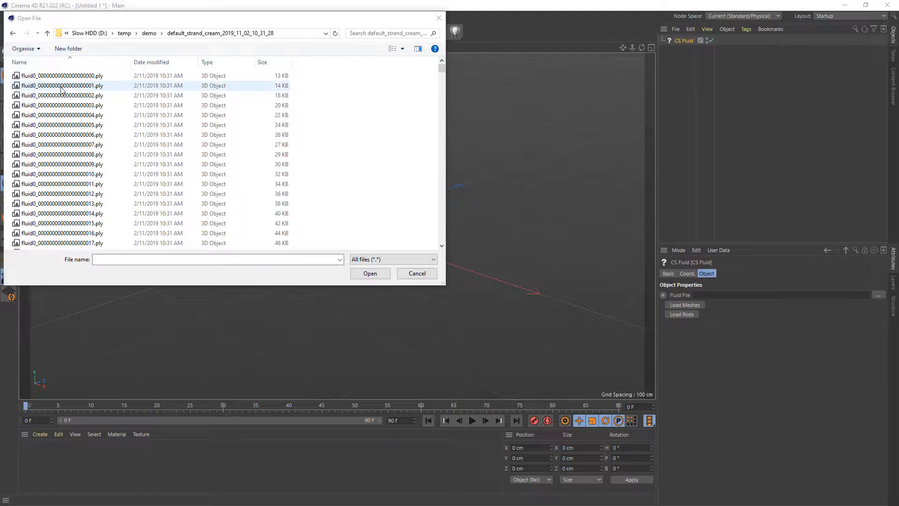
left_click(63, 86)
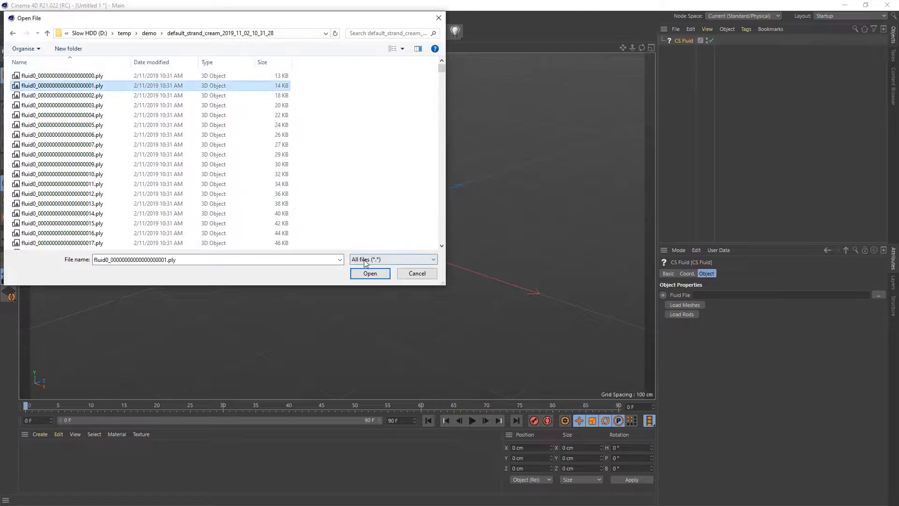
left_click(369, 273)
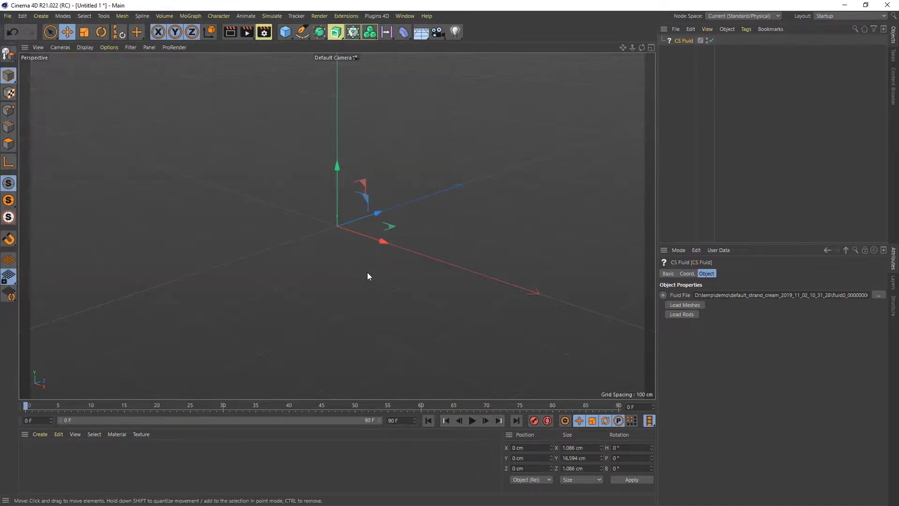
Step: Set the animation's end to 240 F, extend the preview range to match and scrub to frame 136
scroll(344, 222, "up", 7)
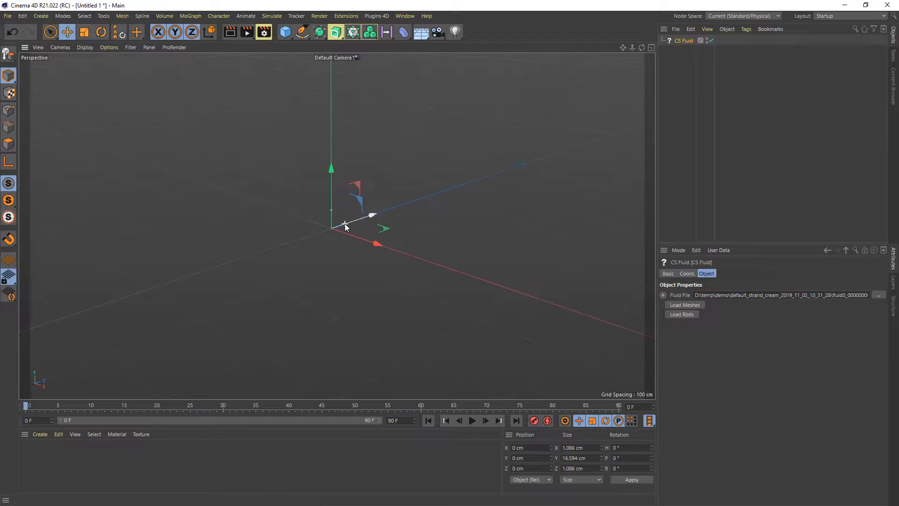
middle_click_drag(330, 209, 344, 228, "alt")
scroll(364, 245, "up", 4)
scroll(365, 248, "up", 2)
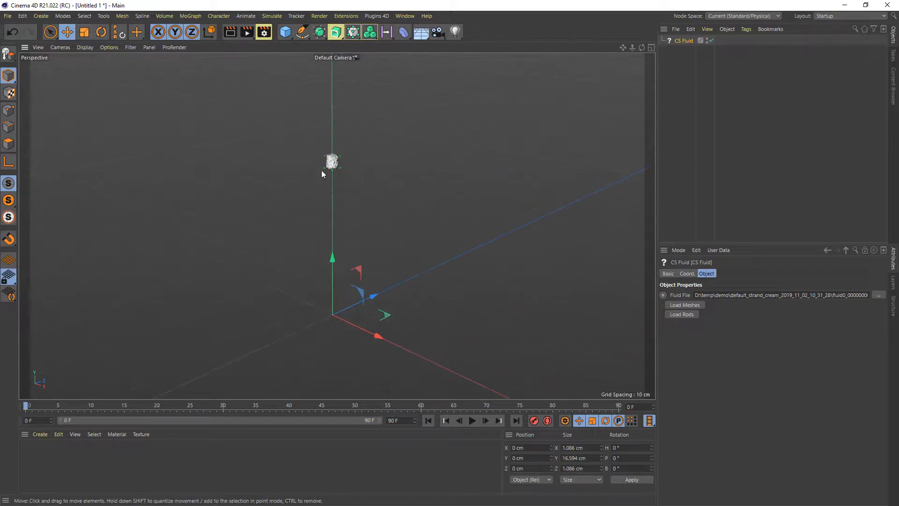
scroll(337, 176, "up", 1)
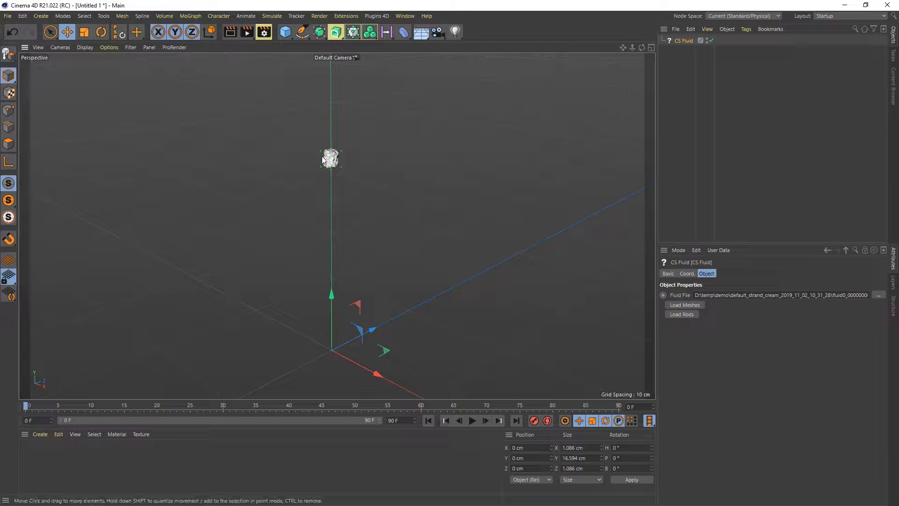
mouse_move(106, 404)
left_mouse_down()
mouse_move(384, 420)
mouse_move(98, 412)
left_mouse_up()
left_click_drag(294, 422, 113, 417)
left_click(394, 420)
type("240")
key("Return")
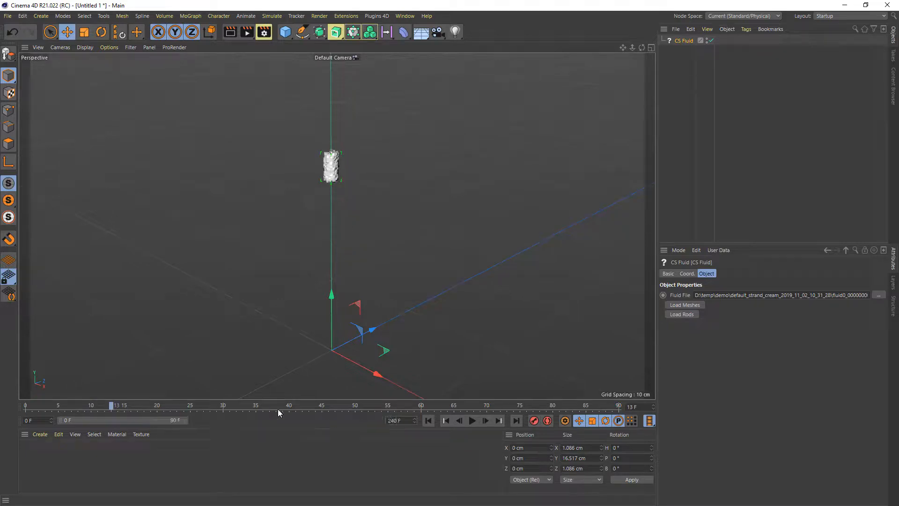
left_click_drag(189, 421, 462, 412)
left_click_drag(252, 405, 362, 407)
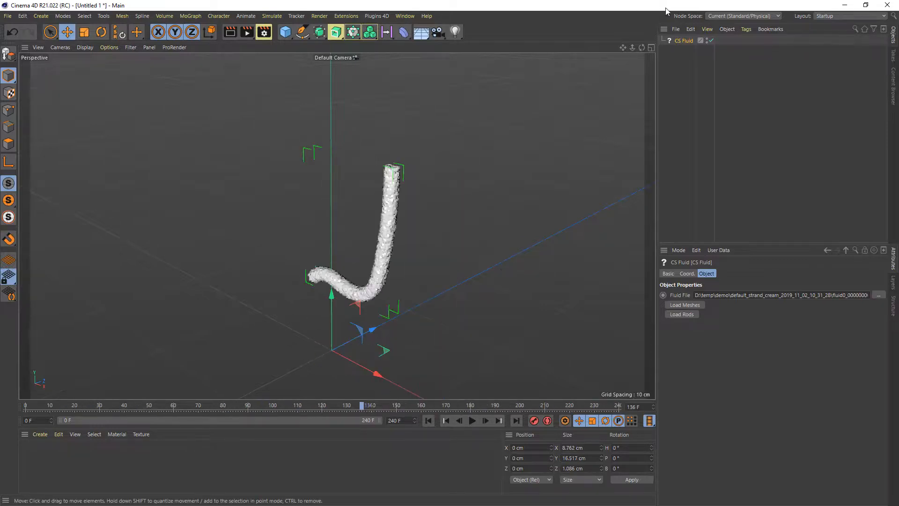
Step: Load the simulation's meshes and rods through the CS Fluid object and frame the posts and strands in the view
left_click_drag(642, 49, 600, 15)
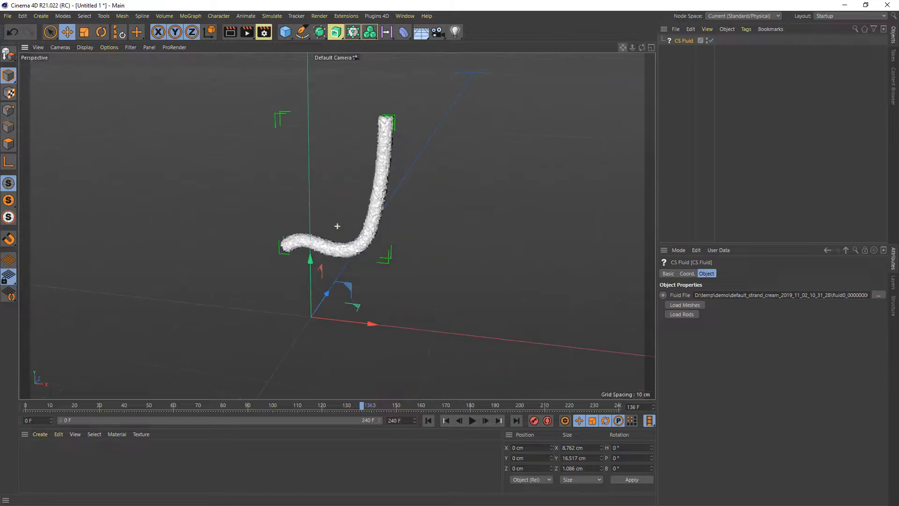
left_click(686, 305)
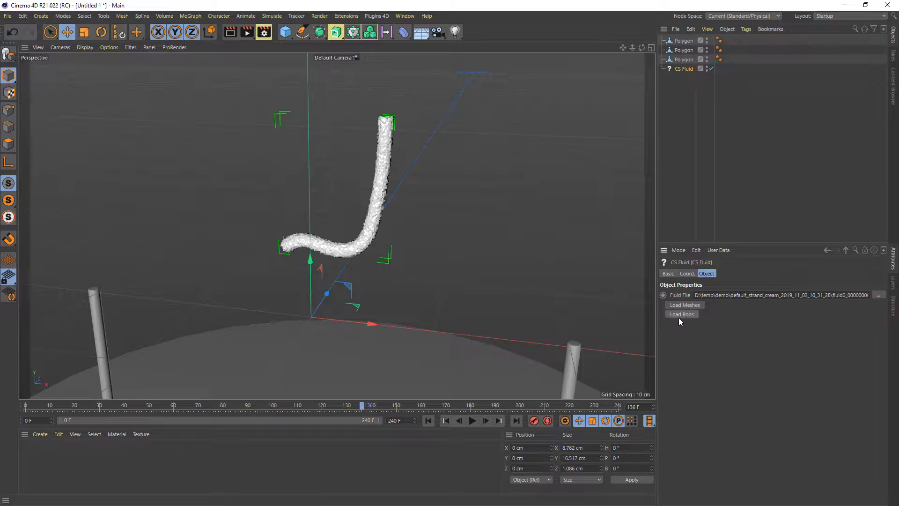
left_click(680, 315)
middle_click_drag(404, 294, 404, 224, "alt")
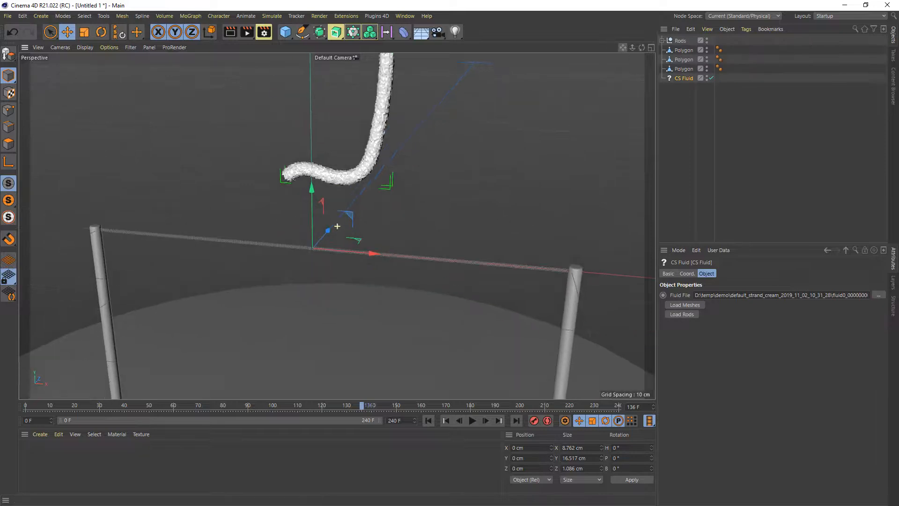
scroll(398, 228, "down", 3)
left_click_drag(619, 48, 615, 5)
scroll(480, 135, "down", 2)
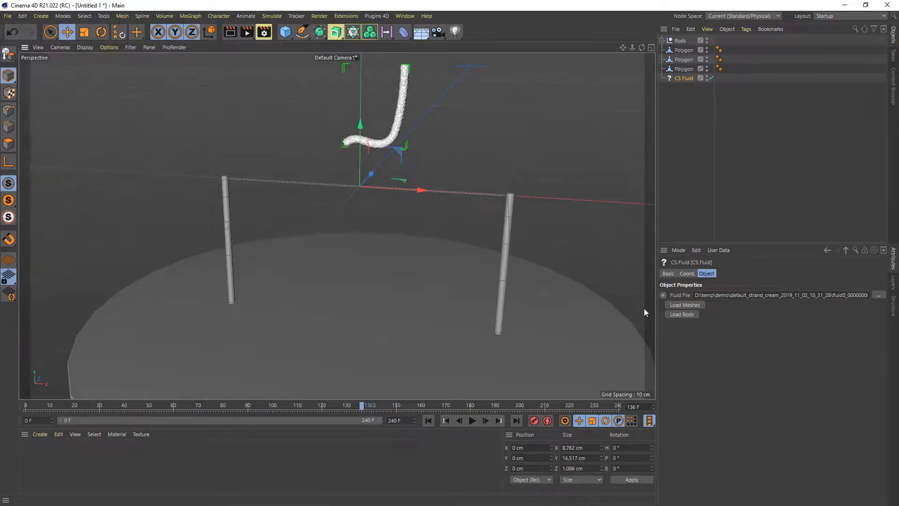
Step: Scrub the animation to frame 220 to examine how the fluid lands on the strands, and go back to frame 124
left_click_drag(261, 406, 569, 413)
scroll(405, 193, "up", 3)
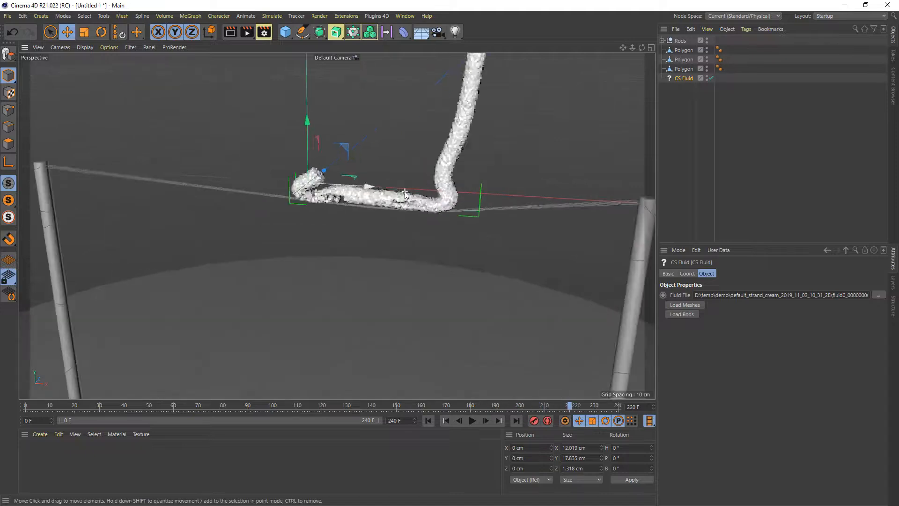
scroll(405, 193, "up", 2)
left_click_drag(462, 407, 311, 426)
scroll(328, 280, "down", 4)
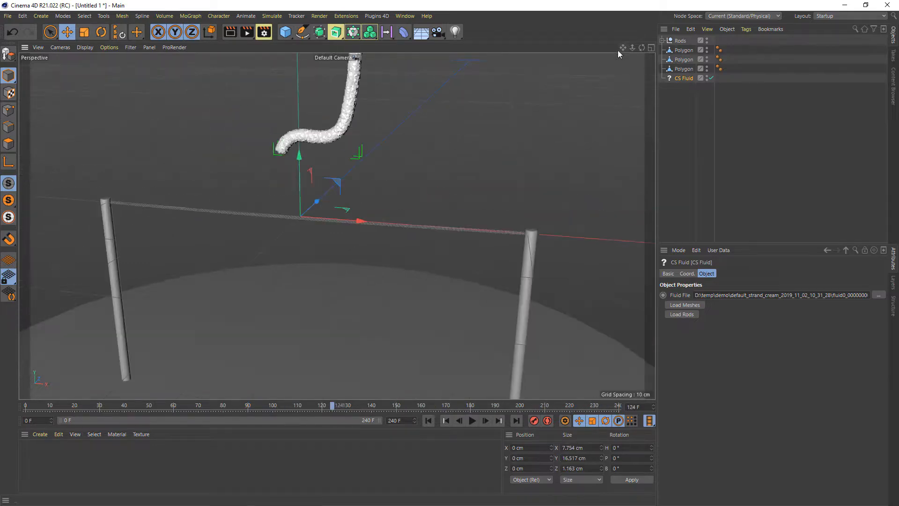
Step: Add a Volume Mesher and make the CS Fluid object its child
left_click_drag(623, 48, 620, 85)
left_click(689, 84)
left_click(683, 78)
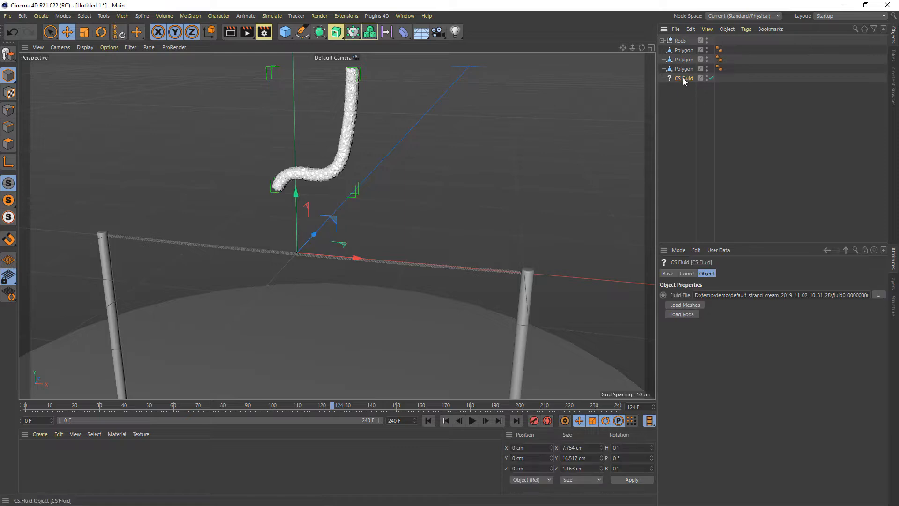
left_click(369, 32)
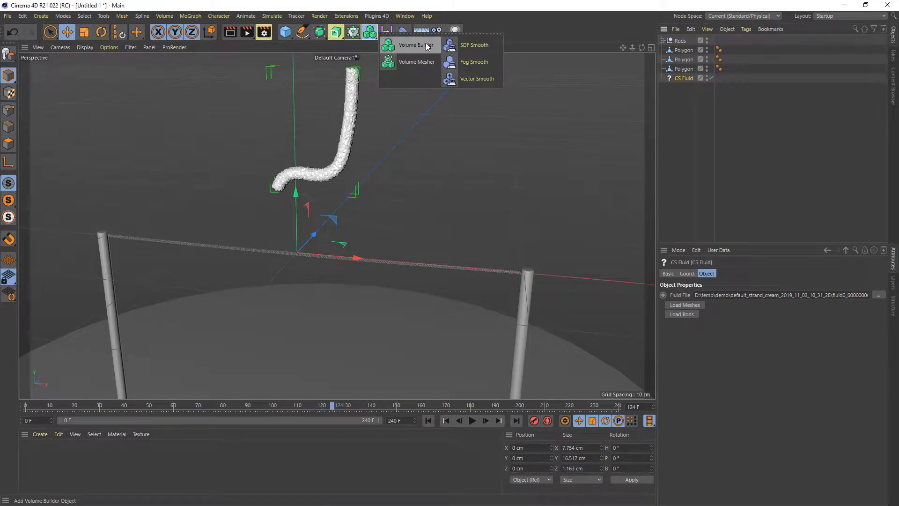
left_click(407, 60)
left_click_drag(683, 88, 687, 42)
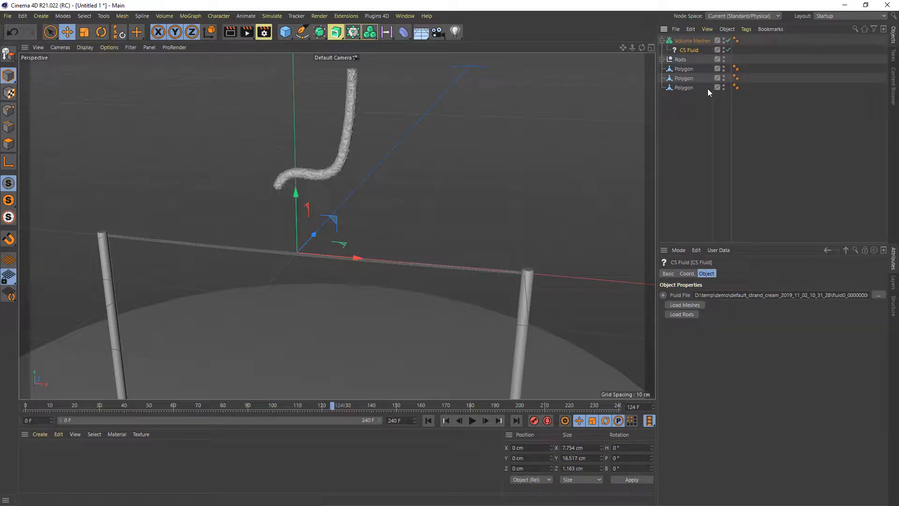
Step: Set the Volume Mesher's Voxel Range Threshold to 79% and inspect the meshed fluid up close
left_click(698, 41)
left_click_drag(827, 295, 854, 295)
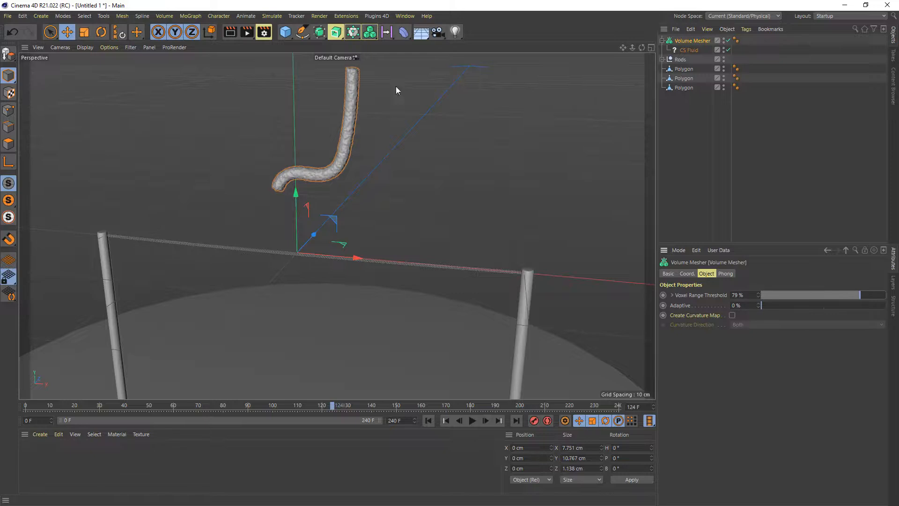
scroll(335, 124, "up", 4)
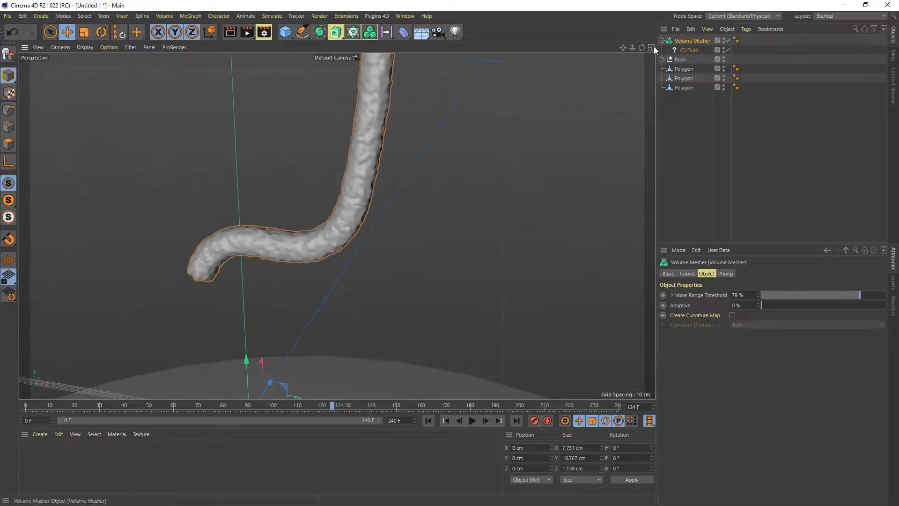
Step: Nest CS Fluid in a new Volume Builder under the Volume Mesher and set the builder's voxel size to 0.07 cm
left_click_drag(369, 31, 426, 47)
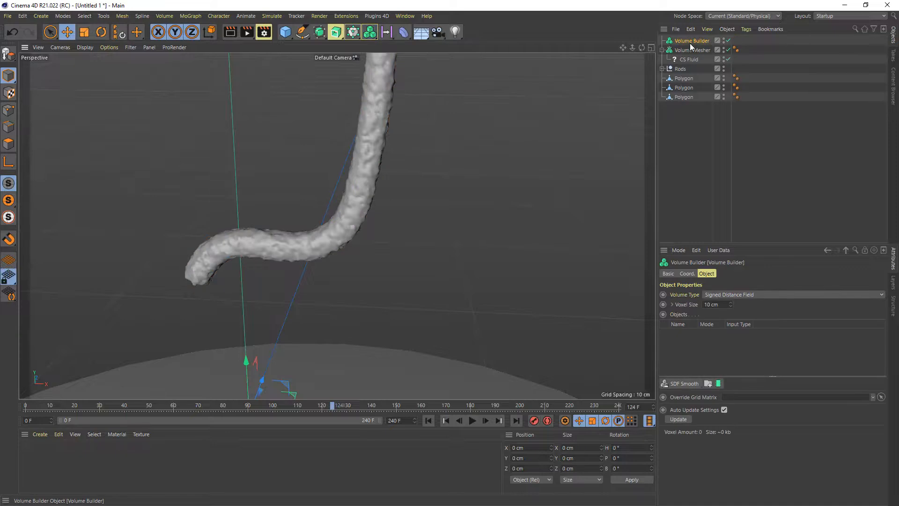
mouse_move(685, 60)
left_mouse_down()
mouse_move(689, 41)
mouse_move(695, 59)
left_mouse_up()
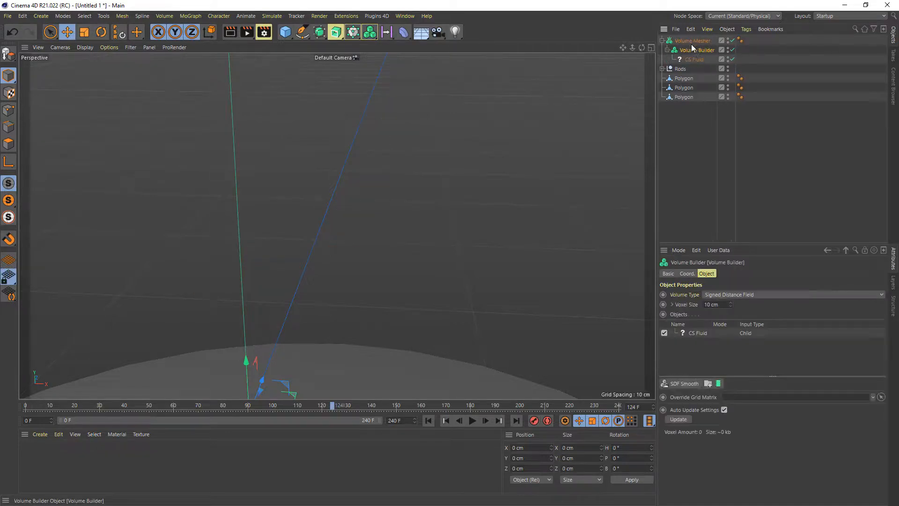
left_click(694, 51)
left_click(727, 305)
type("0.07")
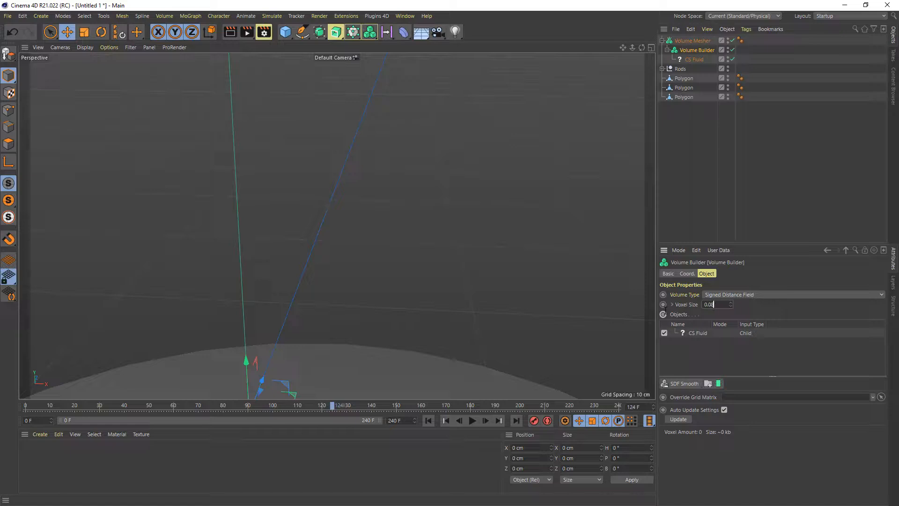
key("Return")
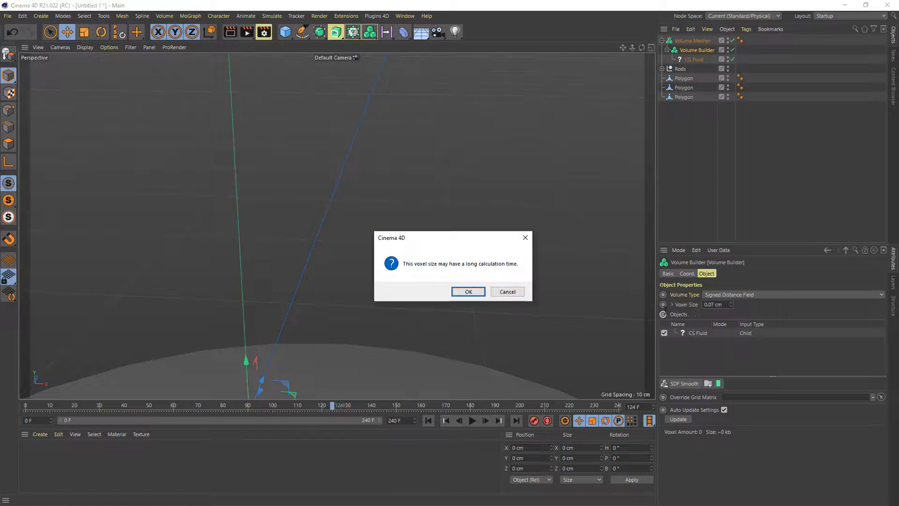
left_click(467, 291)
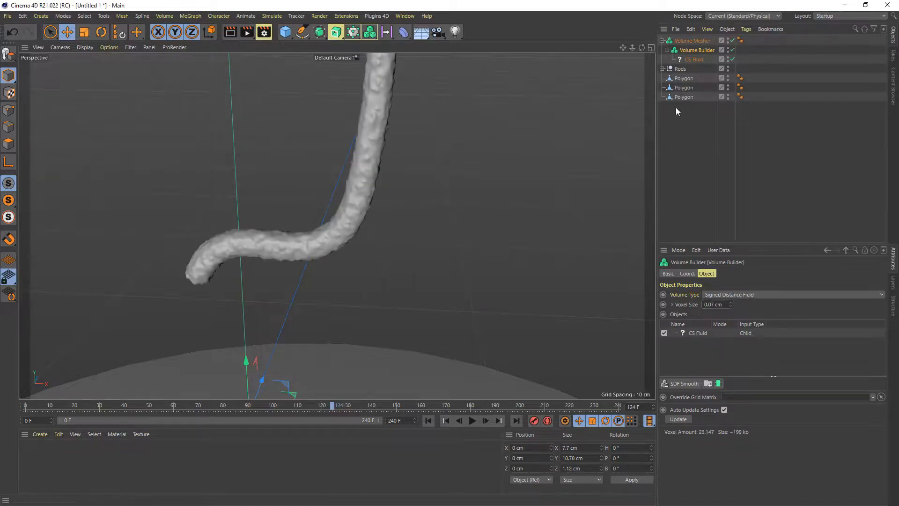
Step: Add an SDF Smooth filter to the Volume Builder and scrub past frame 181 to check the smoothed fluid
left_click(692, 41)
left_click(690, 50)
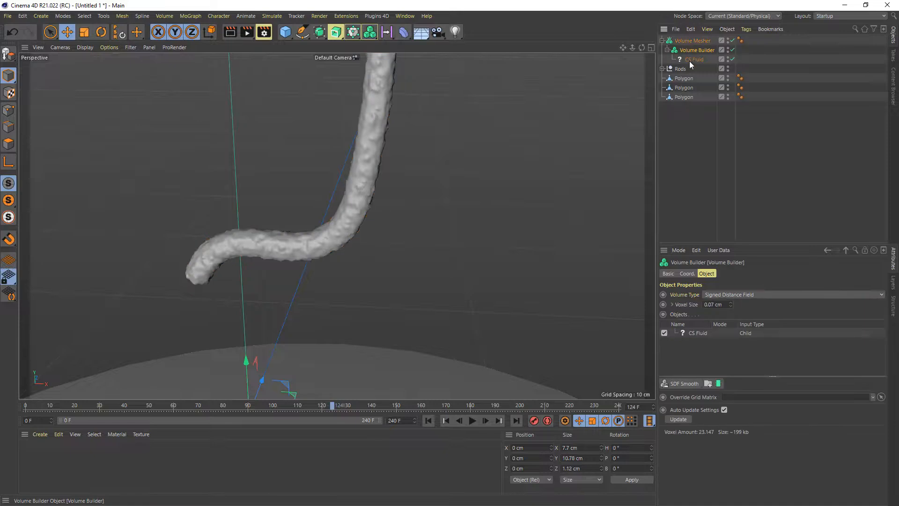
left_click(681, 383)
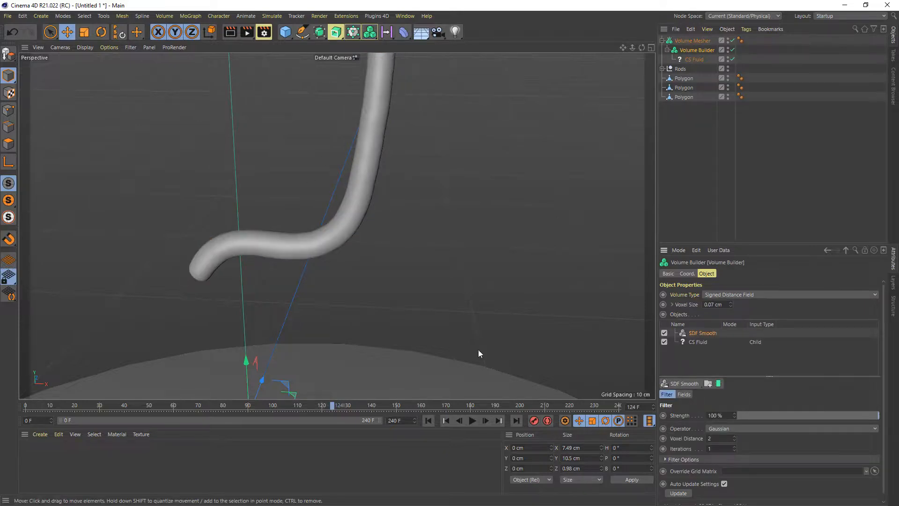
left_click(429, 406)
left_click_drag(504, 404, 544, 406)
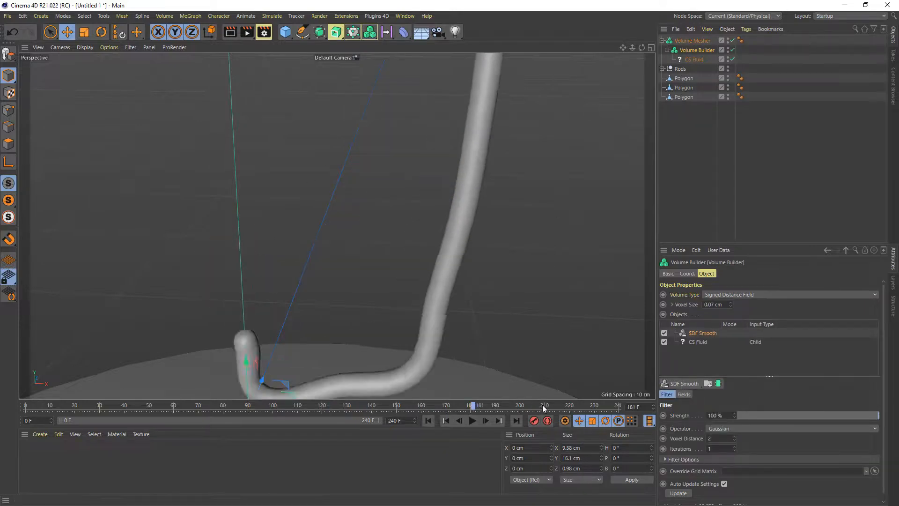
Step: Scrub the timeline between about frames 187 and 209 to examine the smoothed fluid mesh around the rod
left_click_drag(623, 47, 590, 5)
middle_click_drag(335, 374, 337, 343, "alt")
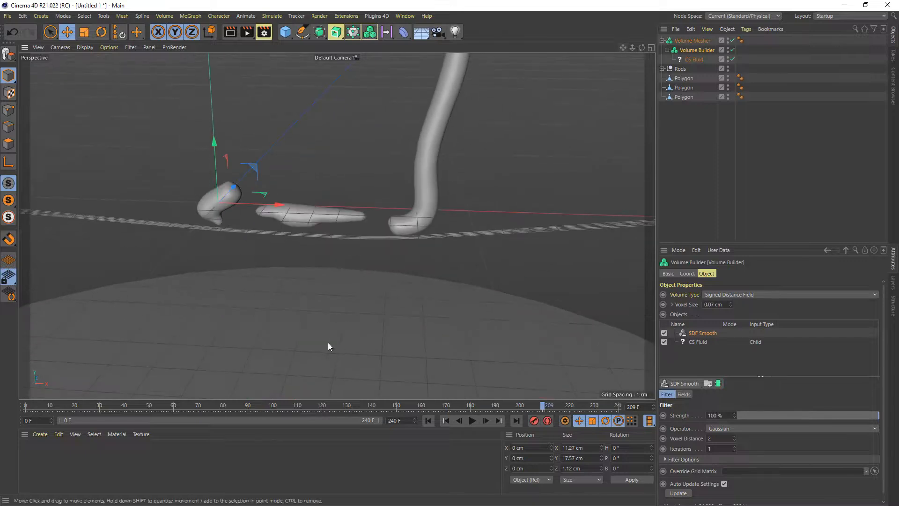
left_click_drag(571, 407, 429, 405)
left_click_drag(486, 413, 492, 415)
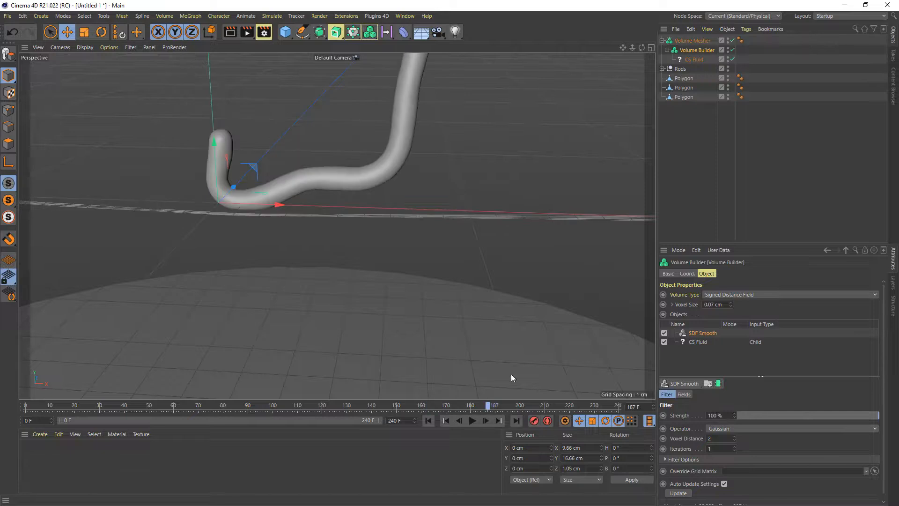
Step: Move CS Fluid directly under the Volume Mesher, delete the Volume Builder and select the Volume Mesher
left_click_drag(692, 41, 689, 49)
left_click(695, 58)
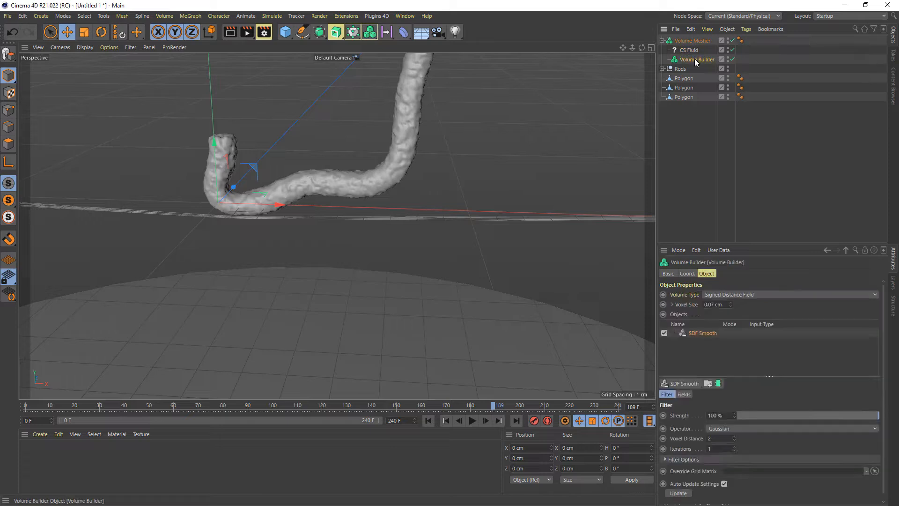
key("Delete")
left_click(692, 42)
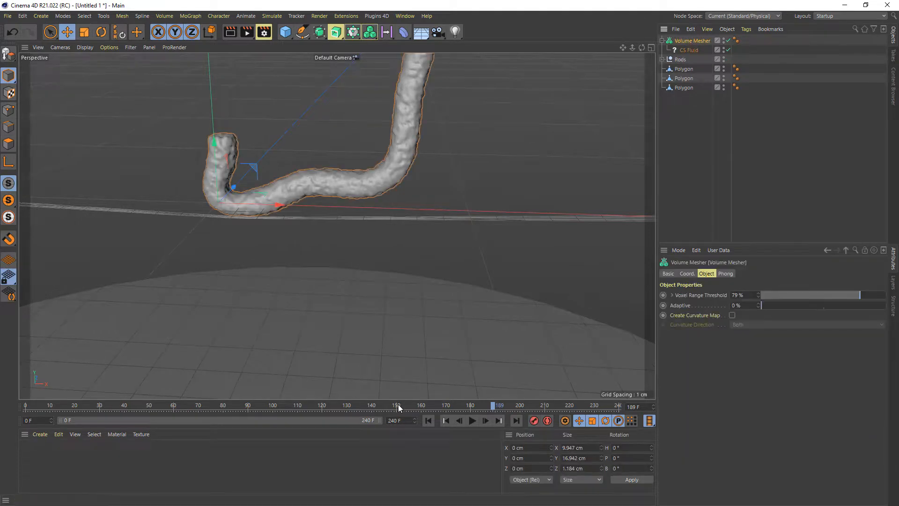
Step: Scrub the simulation to frame 240 and examine the directly meshed fluid over the whole scene
left_click_drag(452, 405, 577, 406)
left_click_drag(480, 408, 654, 432)
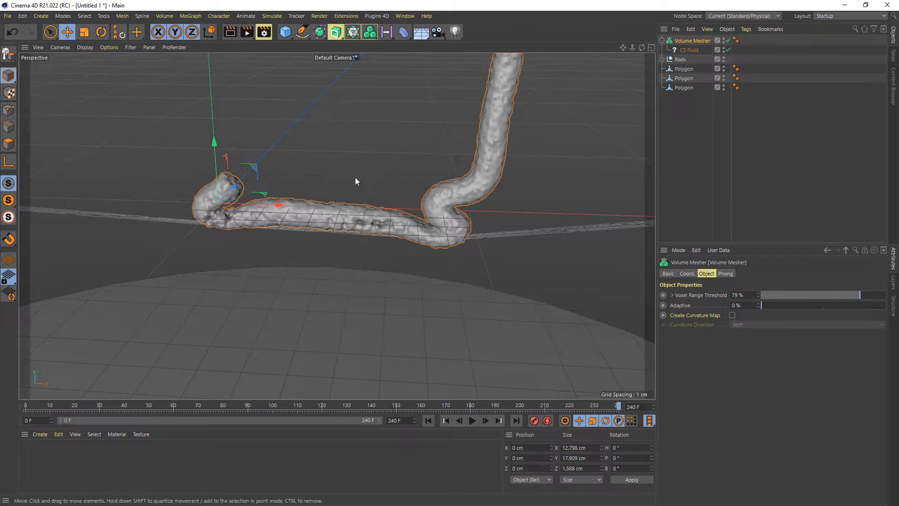
scroll(358, 217, "down", 10)
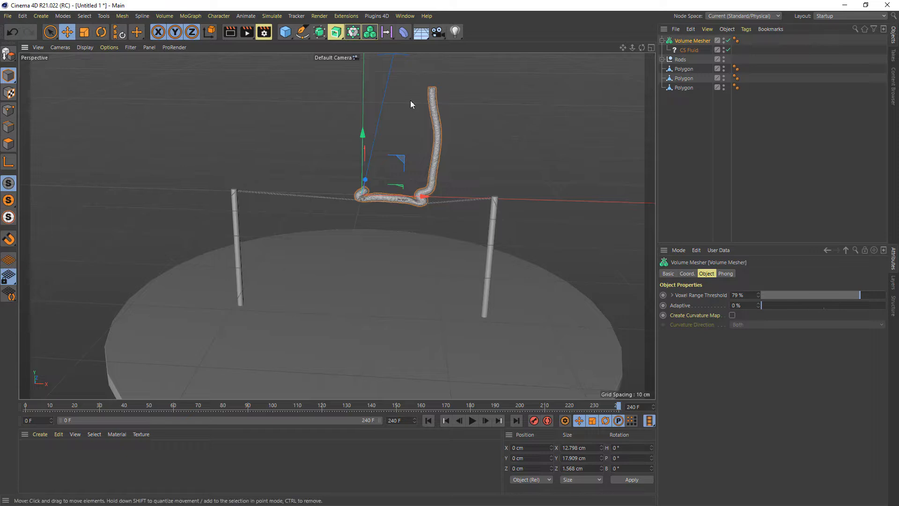
Step: Delete all scene objects and add a new CS Fluid object using the fluid file from the default_strand_cream_2019_11_01_21_45_38 cache
left_click_drag(692, 93, 685, 38)
key("Delete")
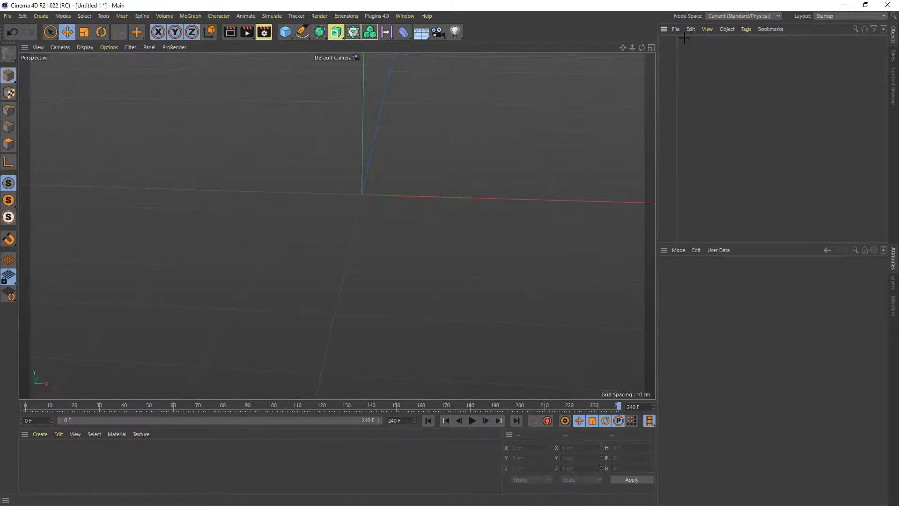
left_click(361, 16)
mouse_move(422, 62)
left_click(448, 74)
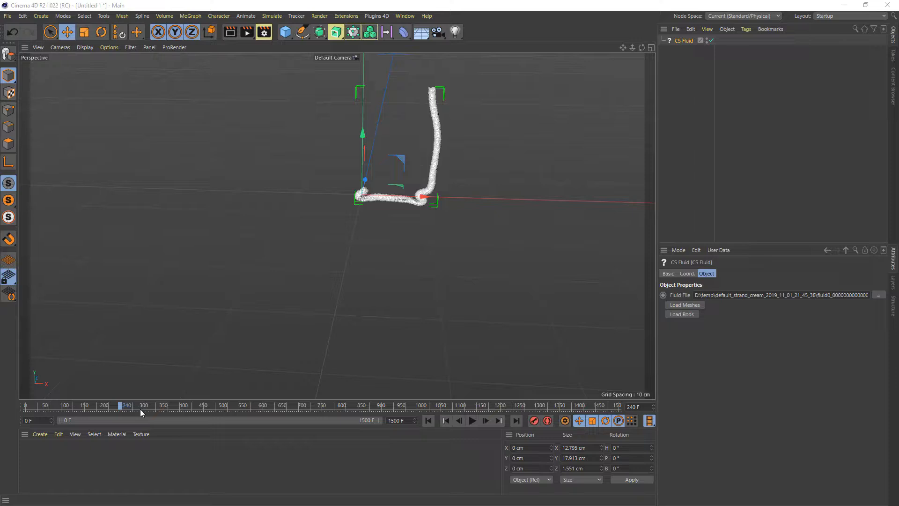
Step: Scrub the cached fluid past frame 1183 and load the CS Fluid object's meshes and rods
left_click_drag(142, 406, 310, 410)
left_click_drag(394, 417, 532, 425)
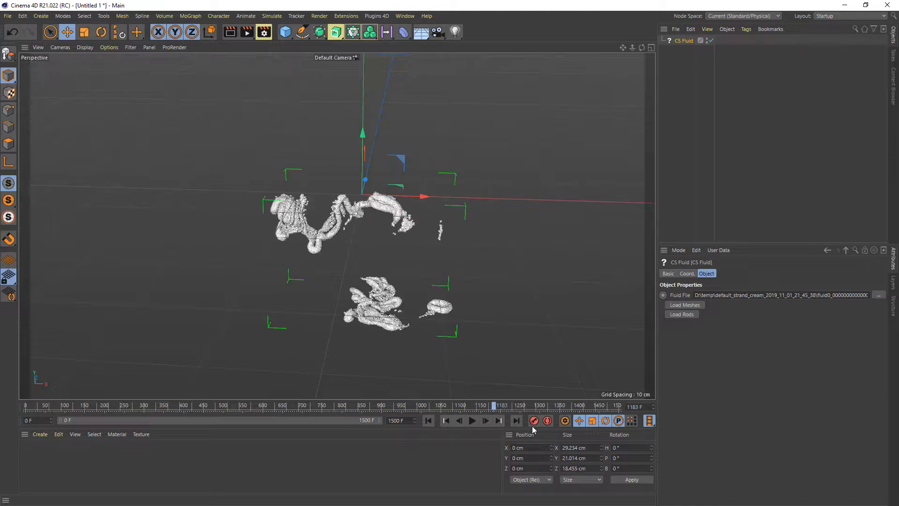
left_click_drag(625, 48, 617, 33)
left_click(695, 306)
left_click(683, 314)
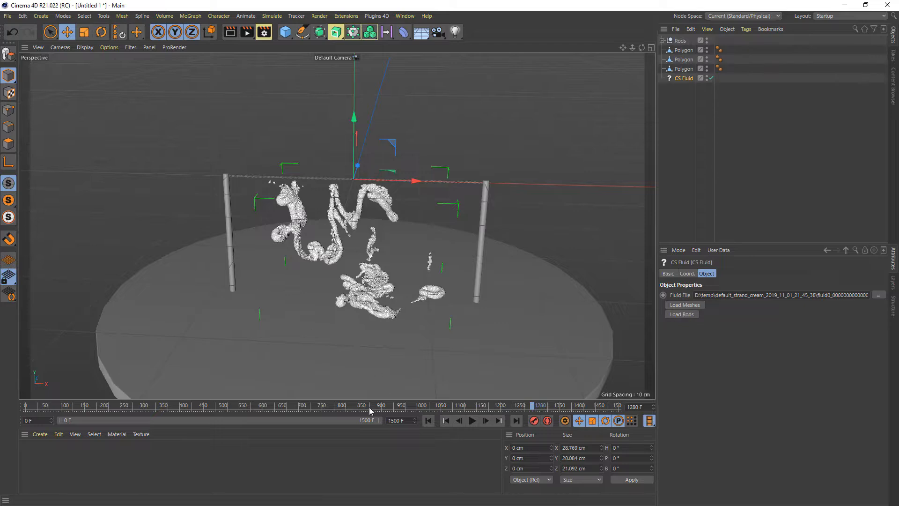
Step: Scrub back to about frame 970, examine the fluid up close, and play the simulation until frame 998
left_click_drag(352, 411, 377, 406)
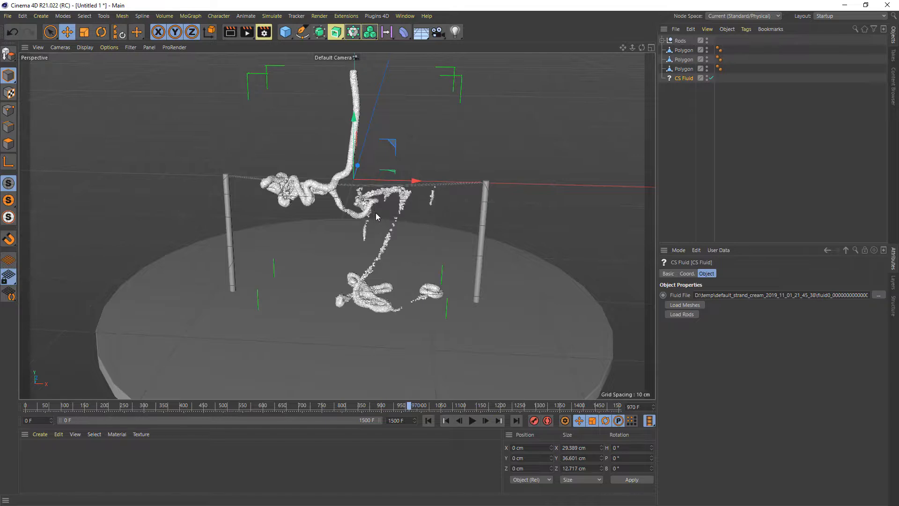
scroll(376, 214, "up", 5)
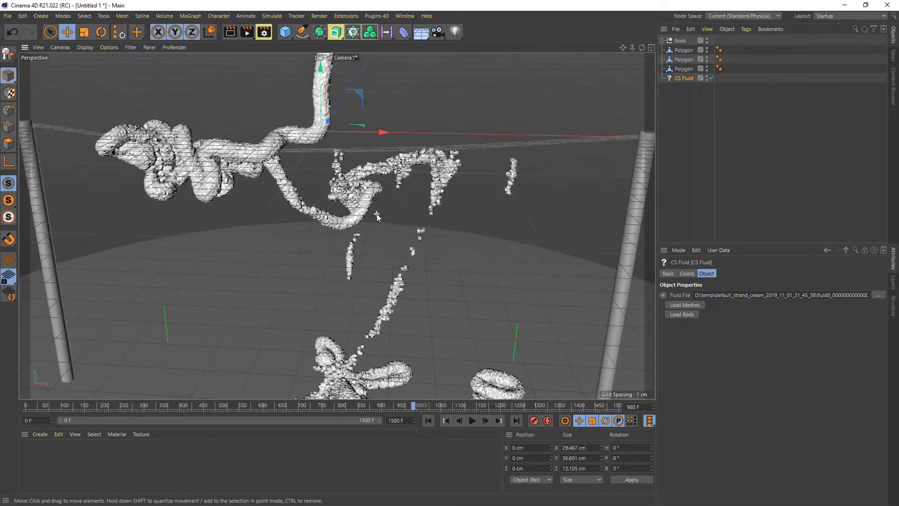
left_click_drag(641, 48, 600, 61)
scroll(432, 243, "down", 3)
left_click(472, 421)
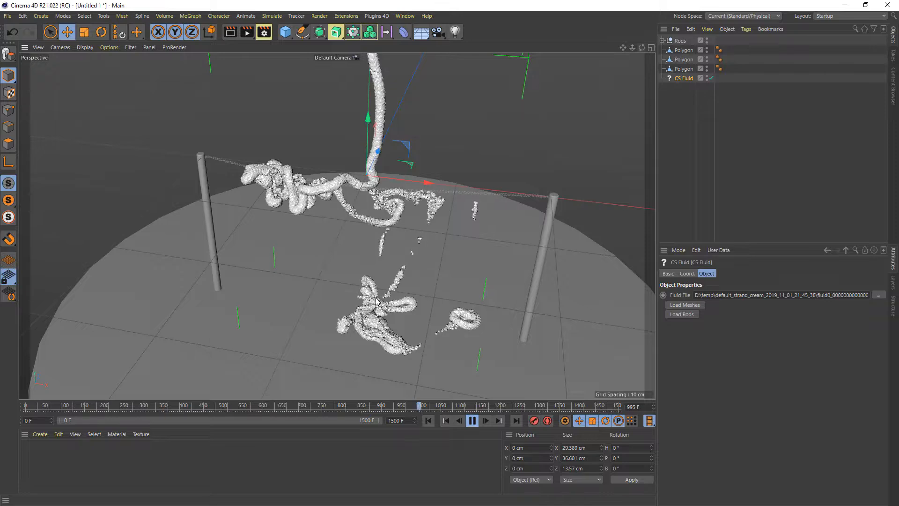
left_click(473, 421)
mouse_move(642, 47)
left_mouse_down()
mouse_move(649, 26)
mouse_move(626, 33)
mouse_move(642, 47)
left_mouse_up()
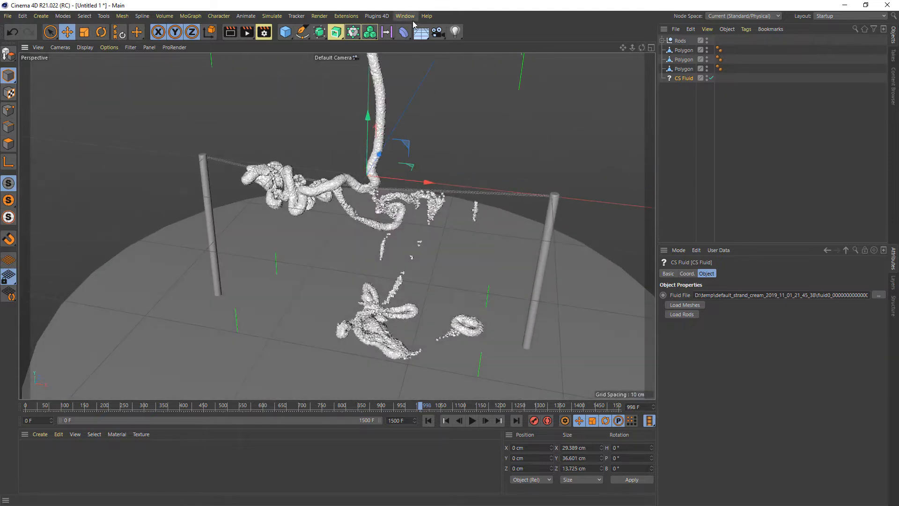
Step: Add a Volume Mesher and make the CS Fluid object its child
left_click(369, 32)
left_click(416, 62)
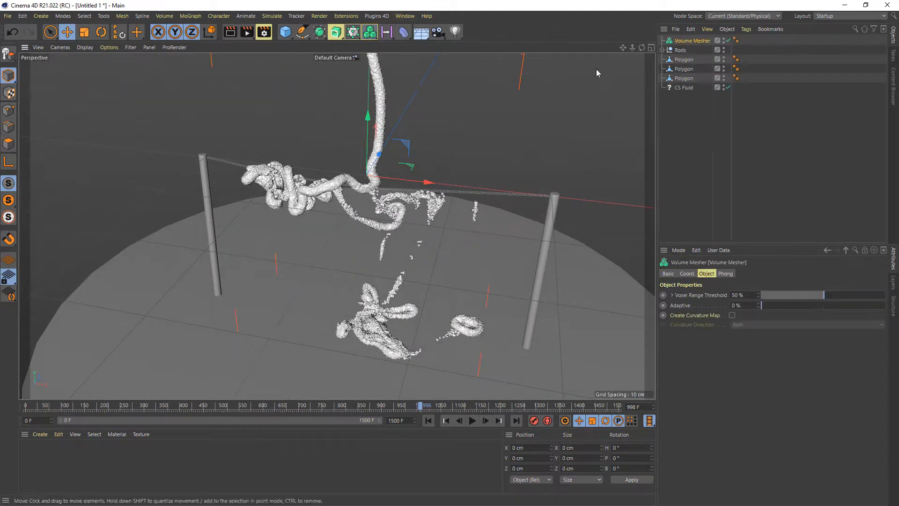
left_click_drag(684, 88, 684, 42)
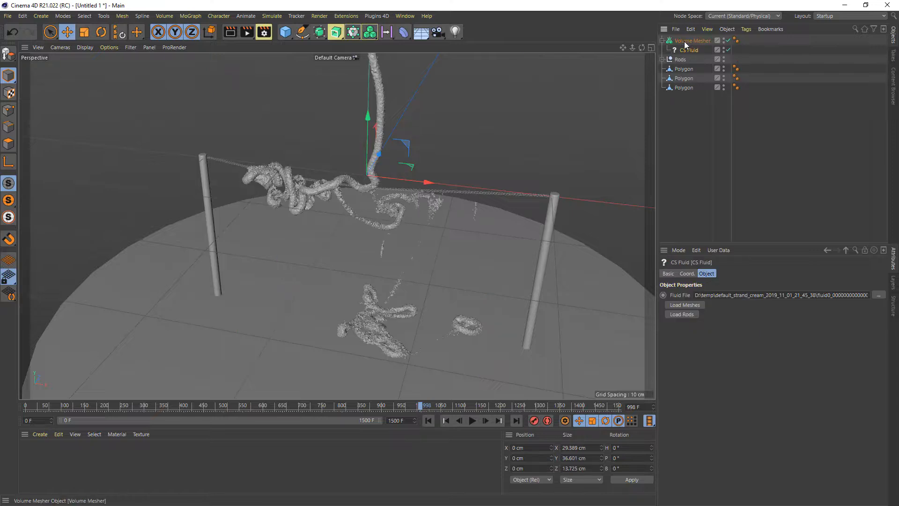
Step: Render frame 998 to the Picture Viewer, examine the meshed fluid and close the viewer
left_click(247, 32)
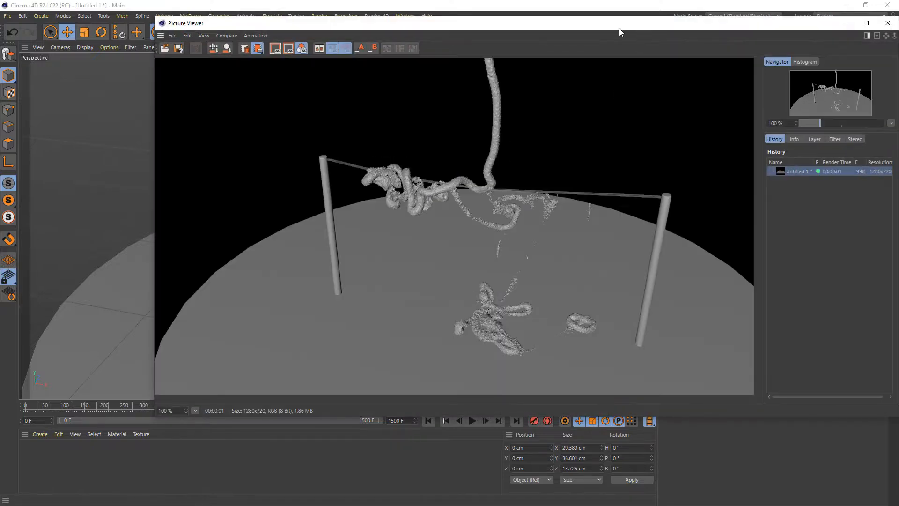
left_click_drag(640, 29, 540, 26)
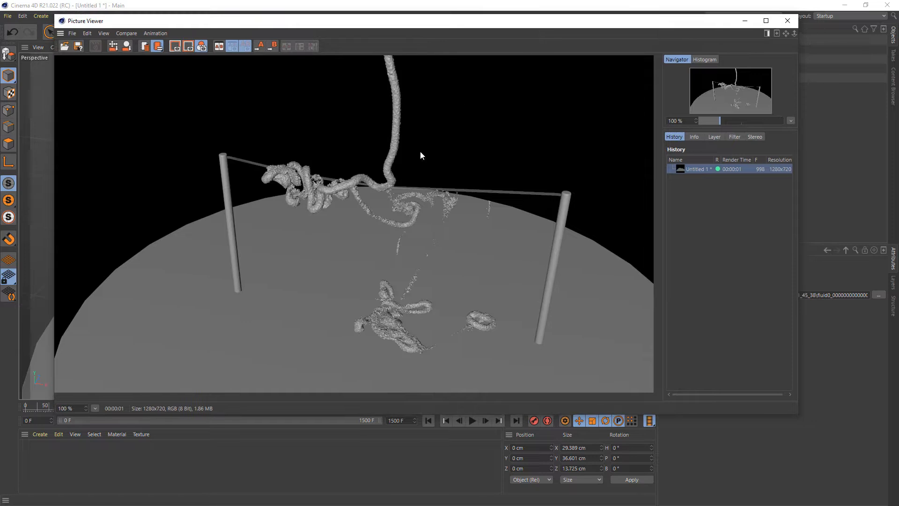
left_click(788, 21)
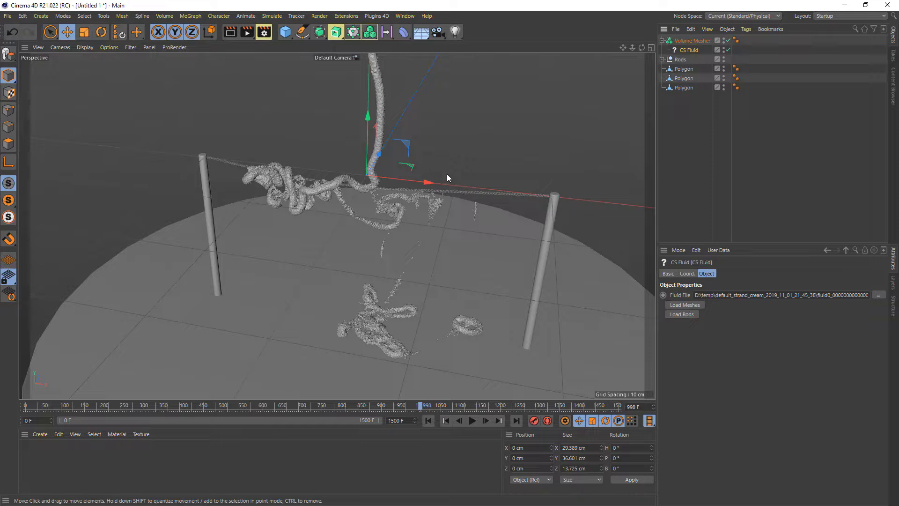
Step: Switch to File Explorer, browse the default_strand_cream_2019_11_01_21_45_38 folder and open the mesh2 PLY file numbered 175 in Cinema 4D
left_click(10, 17)
key("Escape")
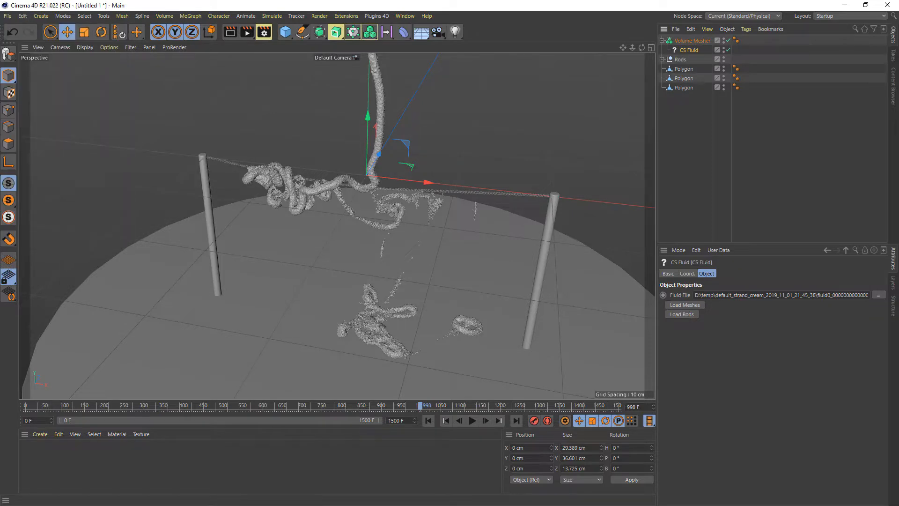
left_click_drag(0, 63, 594, 35)
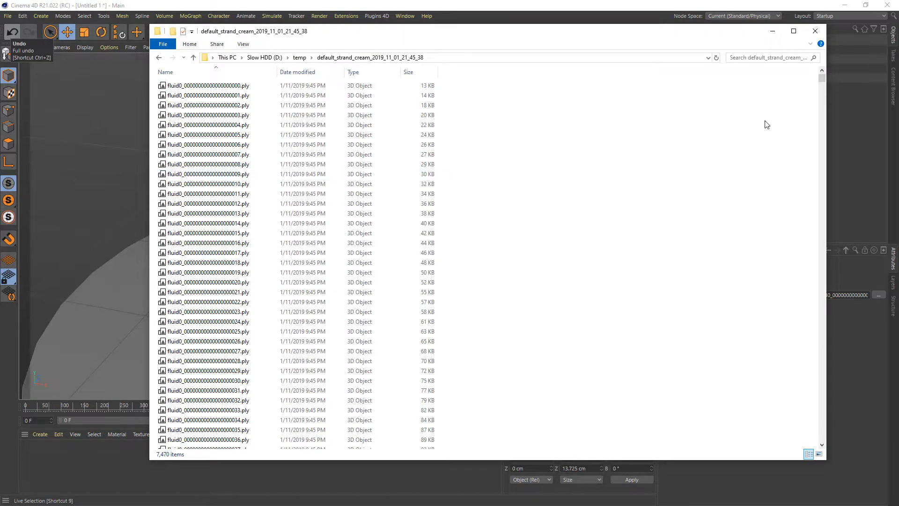
left_click_drag(821, 80, 821, 302)
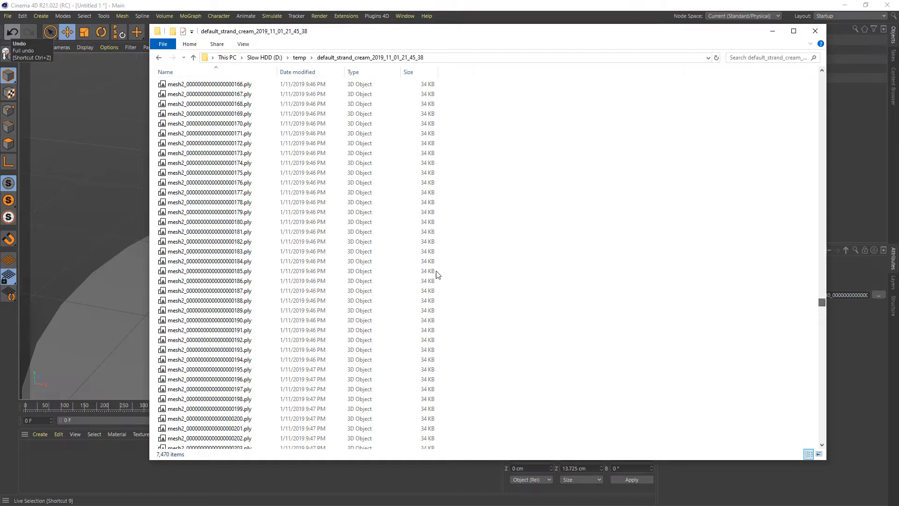
left_click_drag(361, 37, 646, 57)
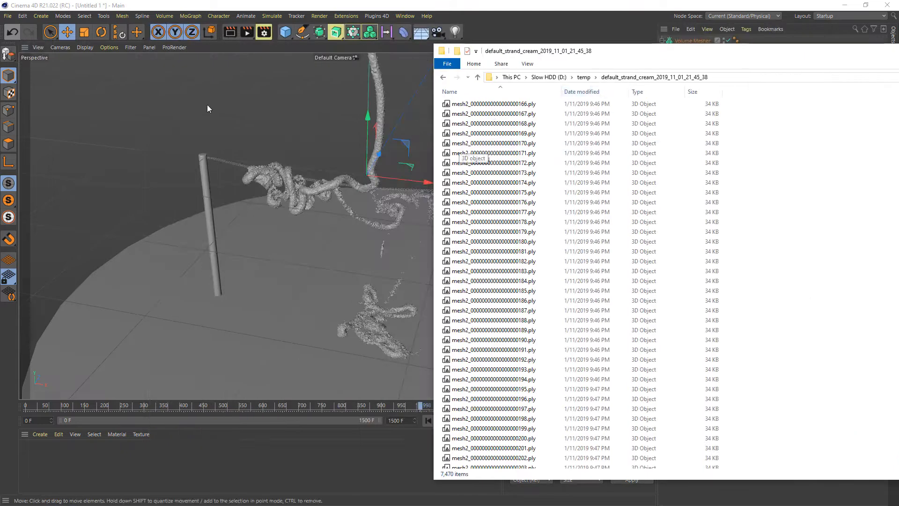
left_click_drag(529, 197, 154, 136)
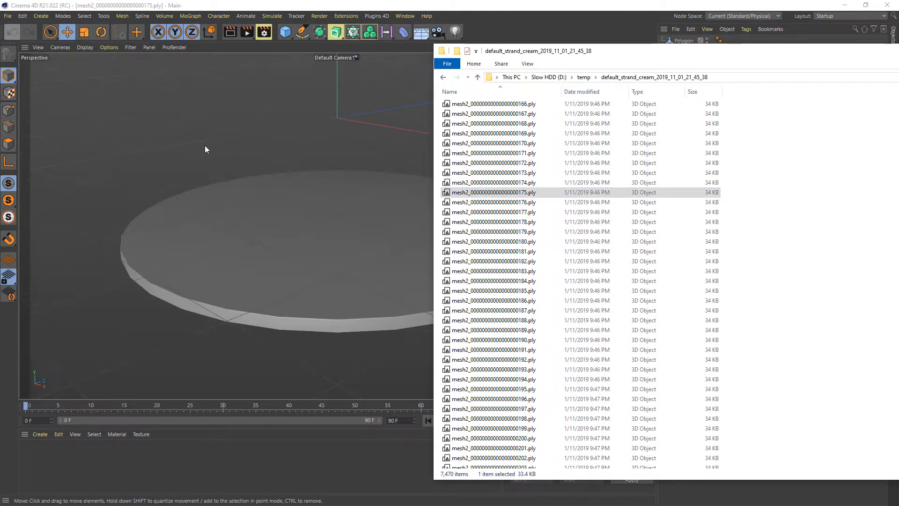
left_click_drag(648, 54, 667, 100)
mouse_move(641, 48)
left_mouse_down()
mouse_move(703, 77)
mouse_move(651, 45)
left_mouse_up()
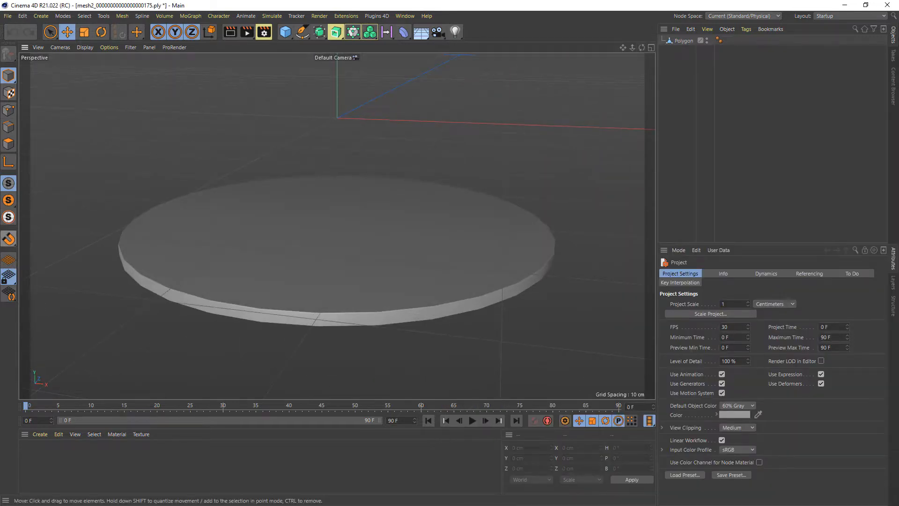
Step: Return to the cache folder in File Explorer and open the fluid0 PLY file numbered 862 in Cinema 4D
key("alt+Tab")
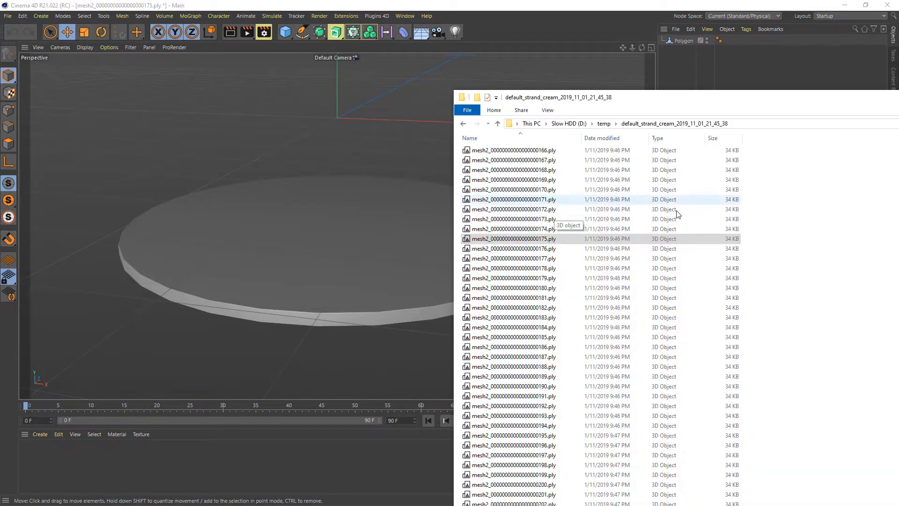
left_click_drag(768, 95, 641, 61)
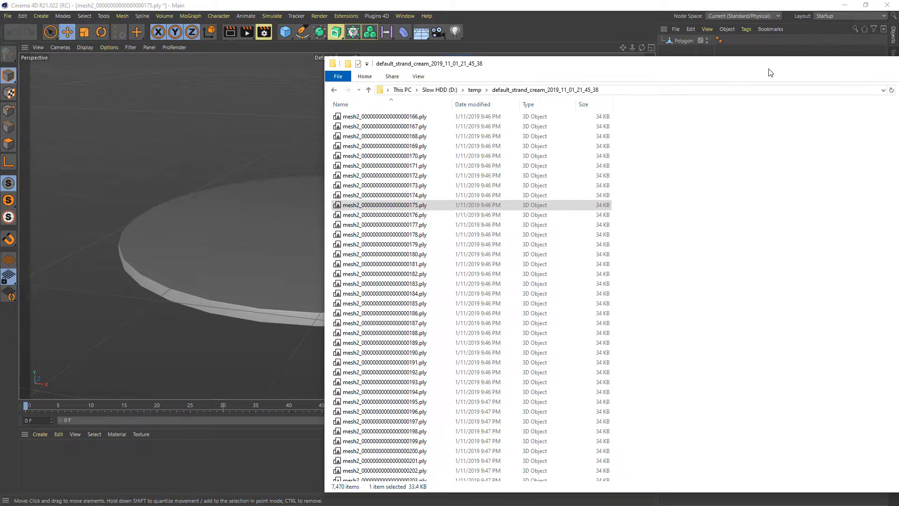
left_click_drag(770, 71, 664, 74)
left_click_drag(889, 339, 890, 159)
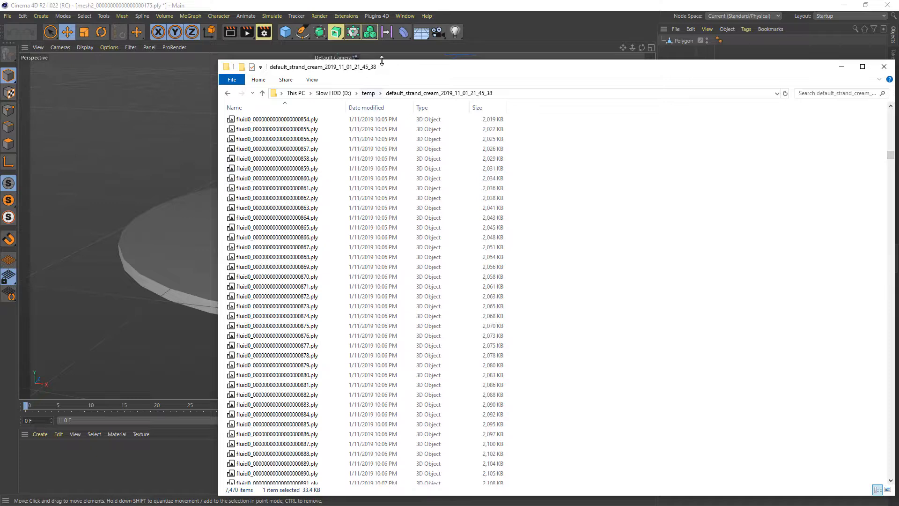
left_click_drag(386, 68, 532, 72)
left_click_drag(445, 202, 229, 176)
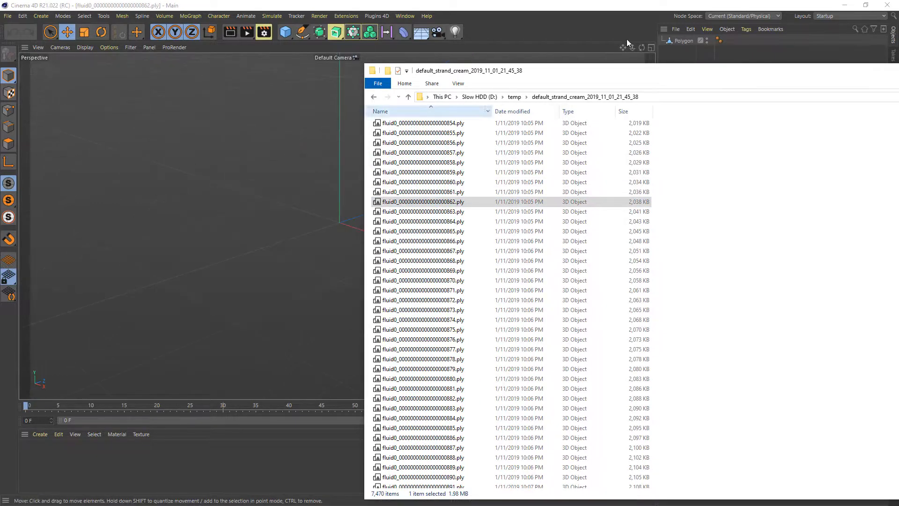
left_click_drag(851, 70, 721, 71)
left_click(801, 65)
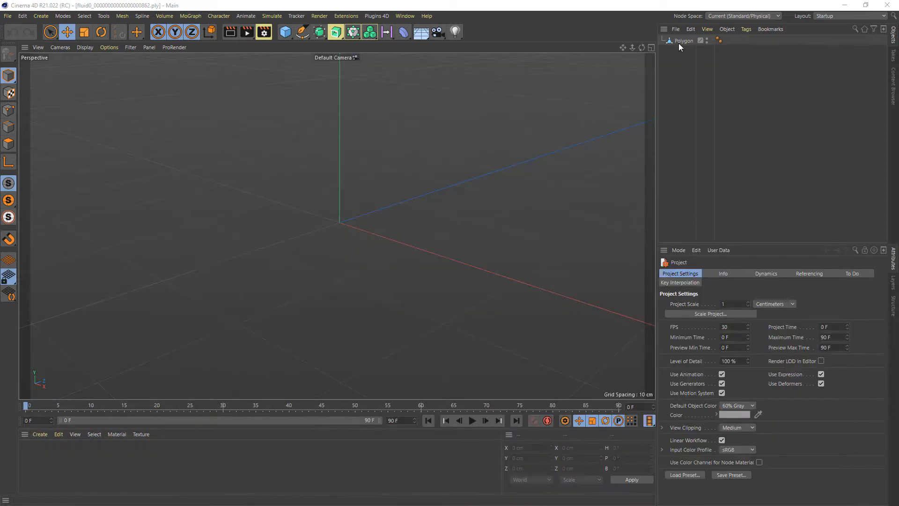
Step: Show the imported fluid Polygon object in point mode and examine its point cloud from near and far
left_click(680, 41)
left_click(8, 110)
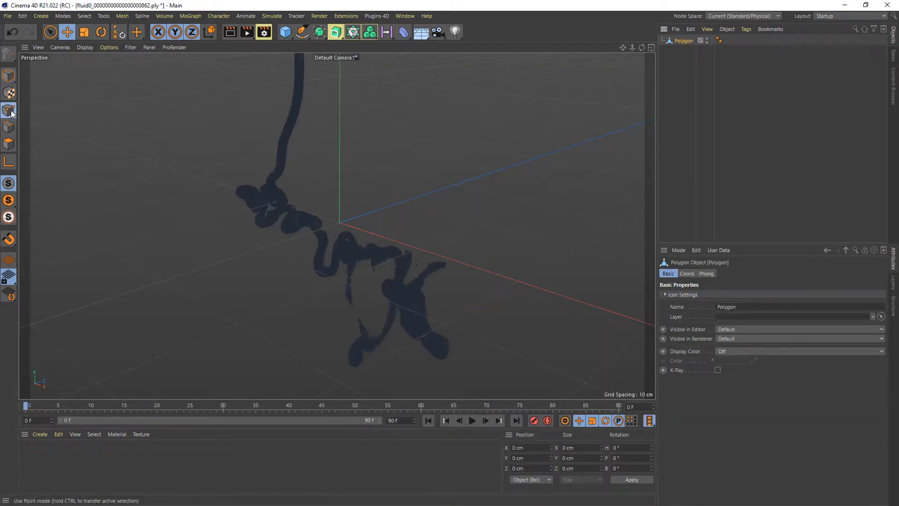
scroll(299, 214, "up", 15)
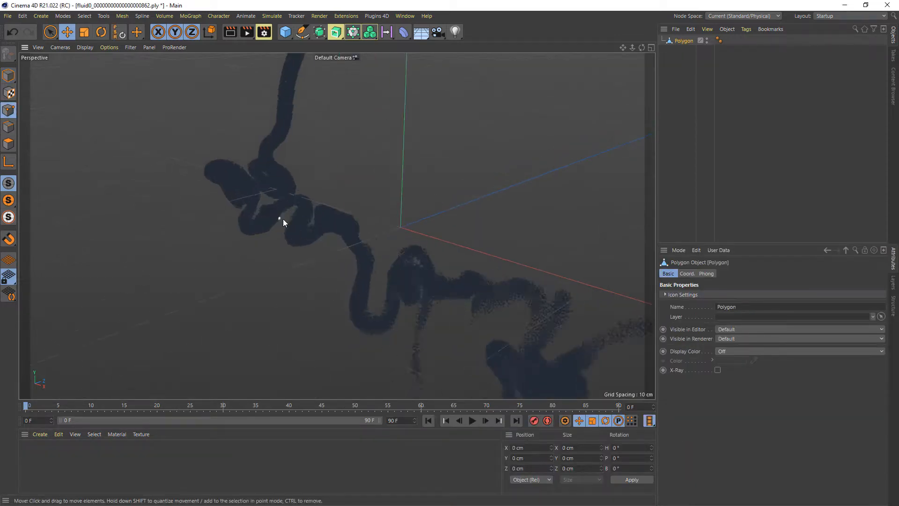
scroll(322, 223, "down", 15)
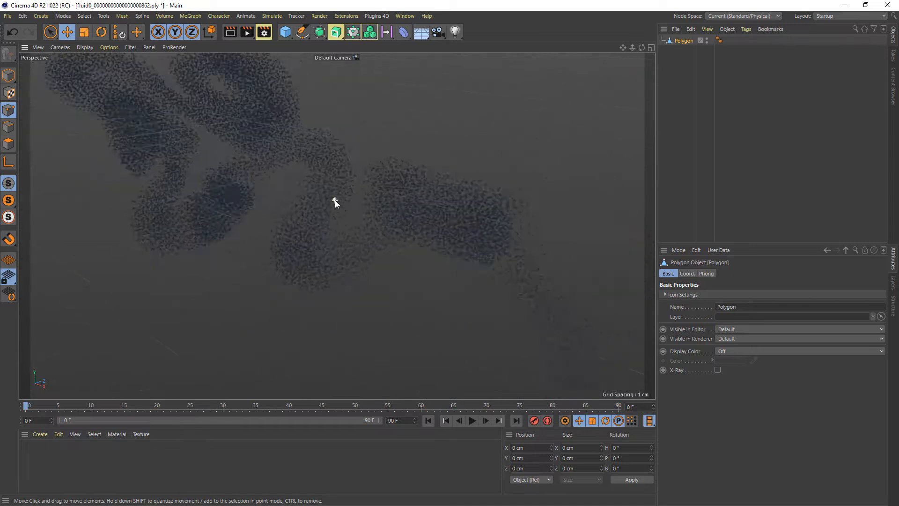
scroll(411, 235, "up", 5)
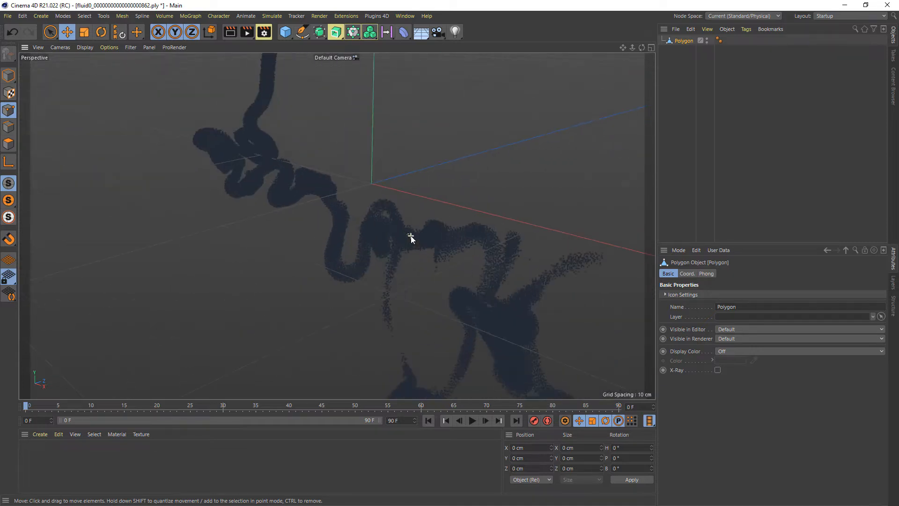
left_click_drag(642, 48, 581, 74)
scroll(416, 205, "down", 6)
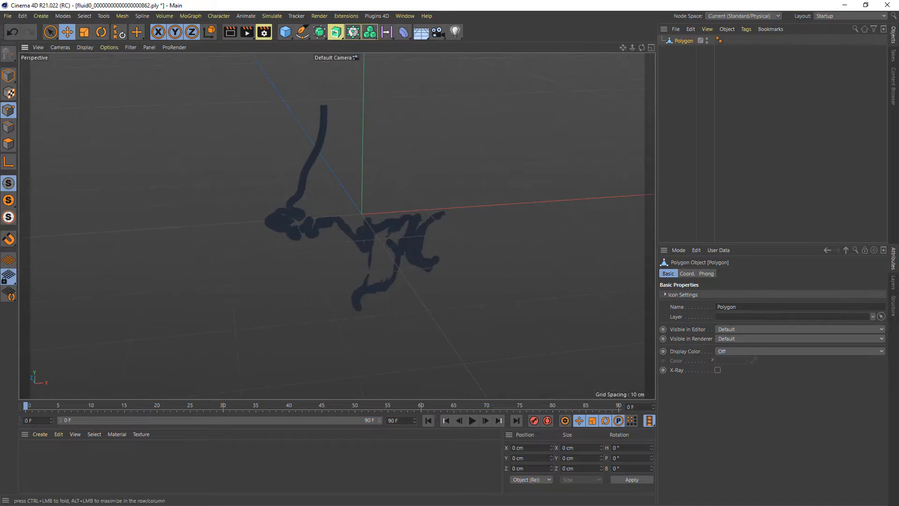
Step: Switch back to the Untitled 1 document and view the meshed strand simulation from a lower angle
left_click(405, 16)
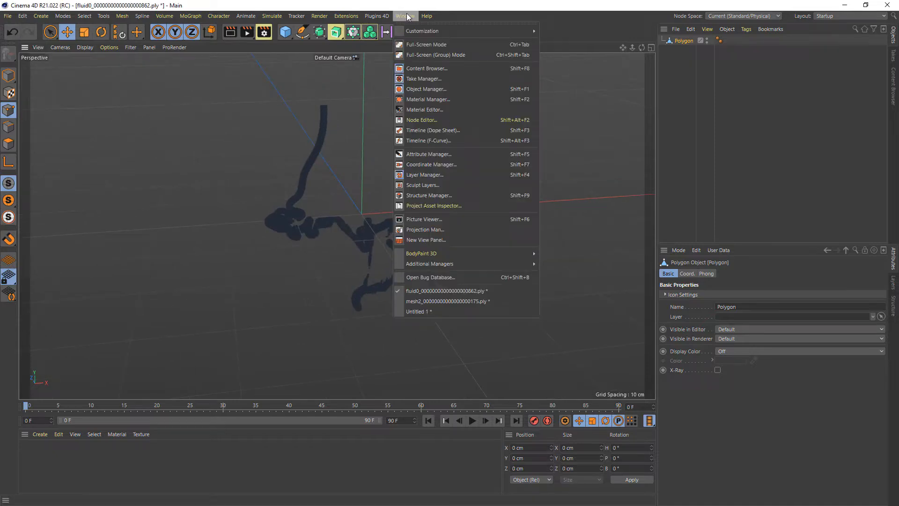
left_click(434, 311)
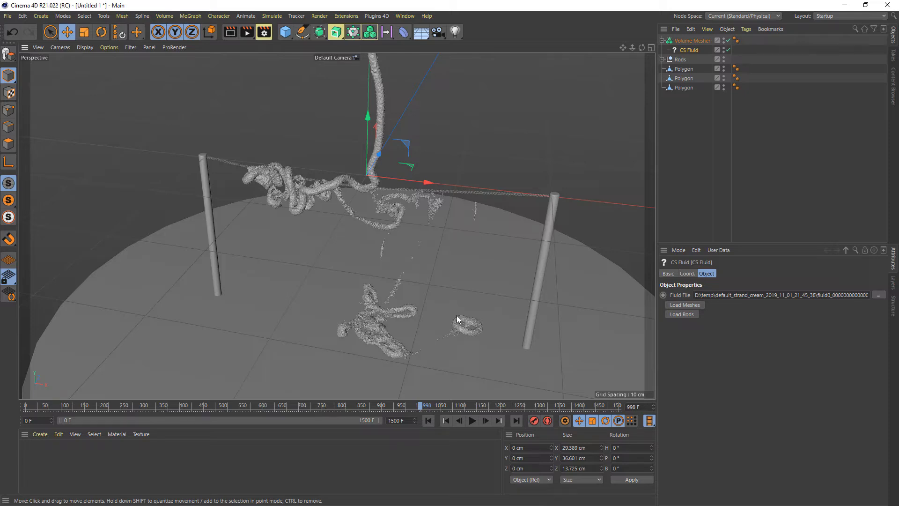
left_click_drag(642, 47, 538, 97)
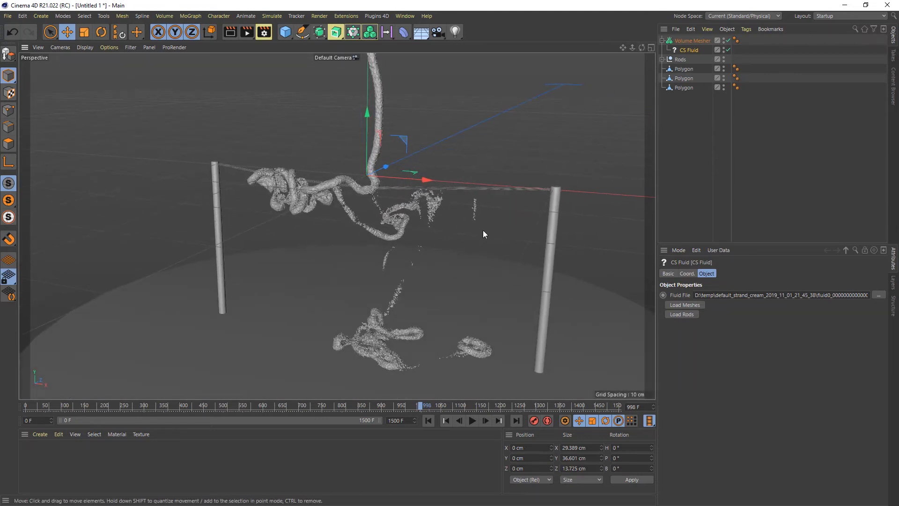